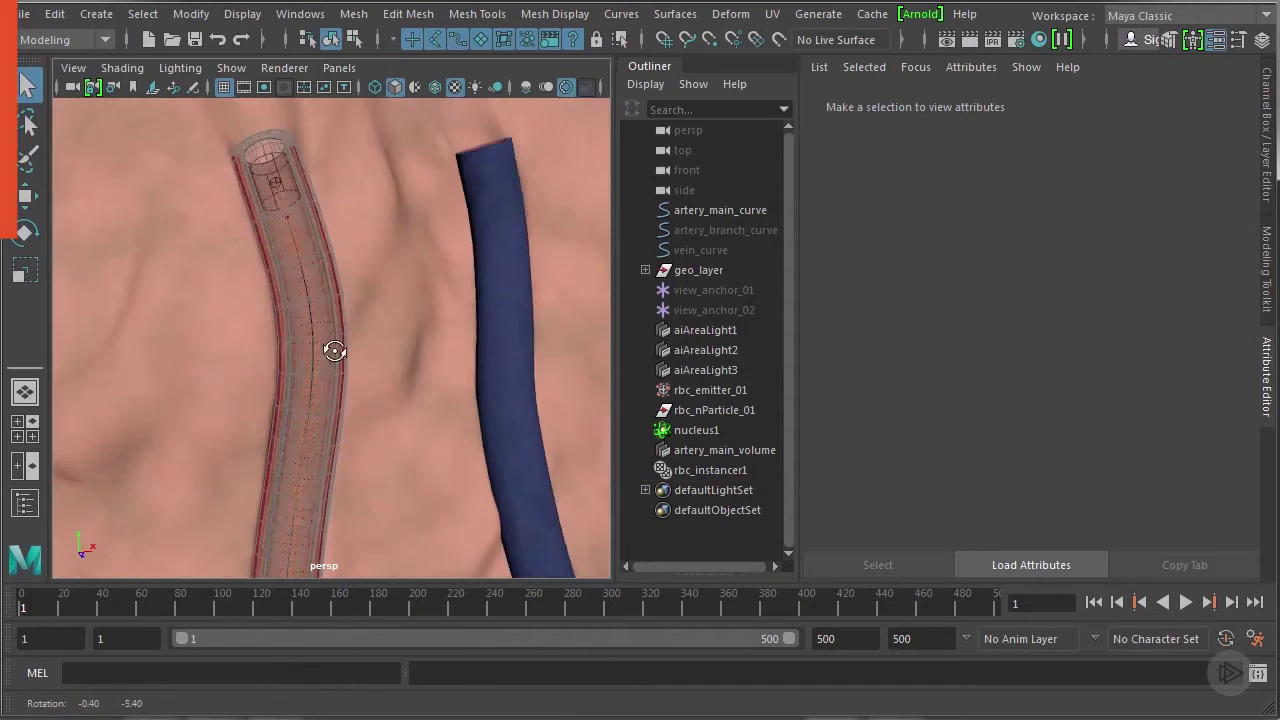
Play the red blood cell simulation and stop at frame 368 while moving in along the artery.
{"action": "left_click_drag", "start_coordinate": [331, 354], "coordinate": [357, 331], "text": "alt"}
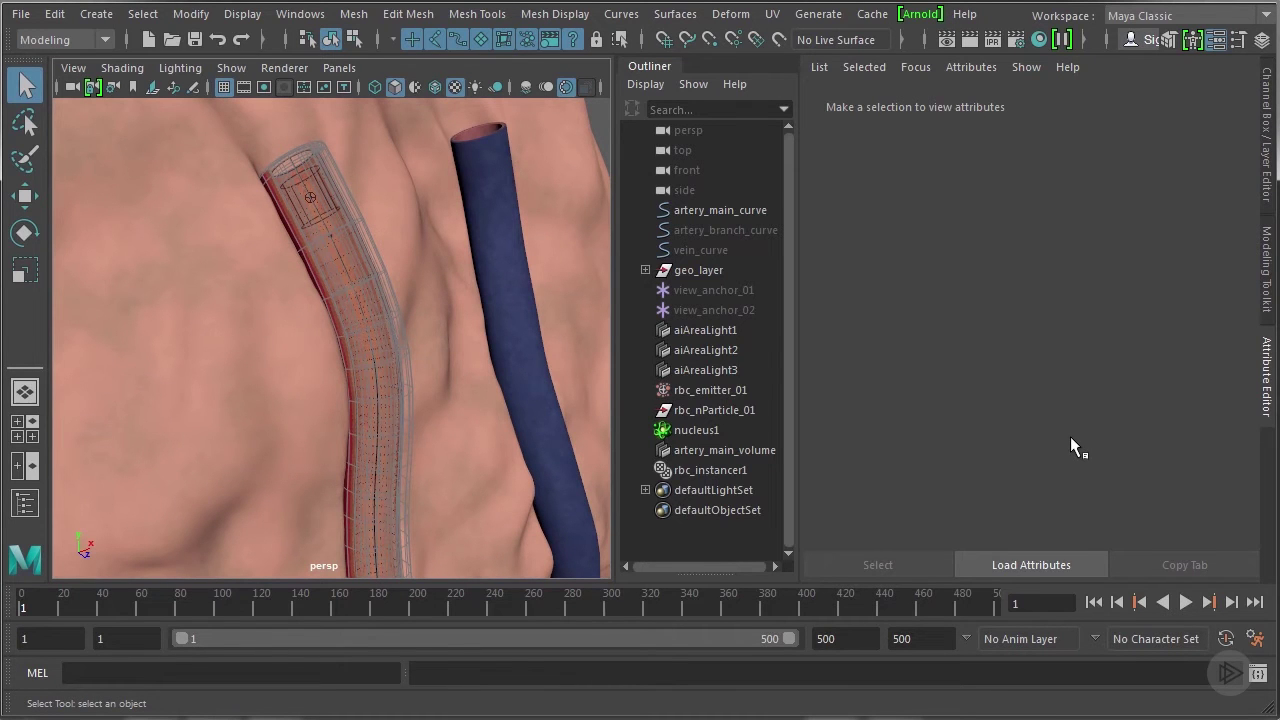
{"action": "left_click", "coordinate": [1185, 602]}
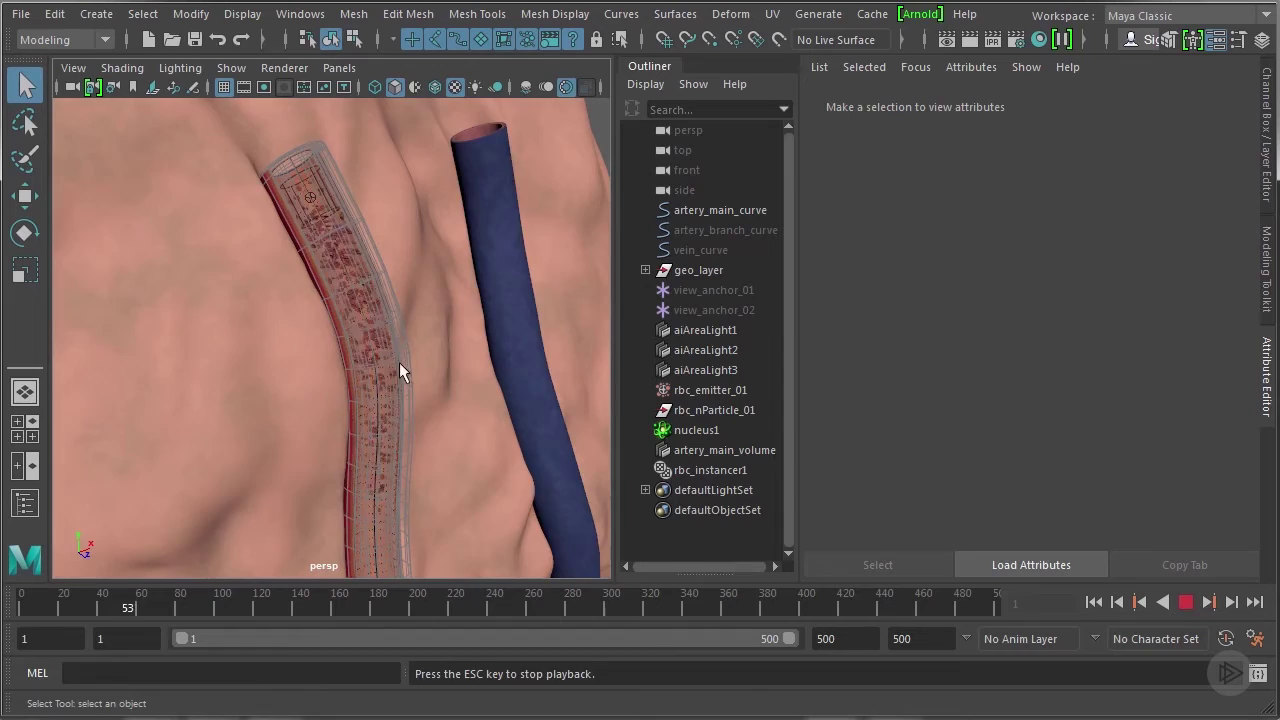
{"action": "right_click_drag", "start_coordinate": [447, 398], "coordinate": [426, 297], "text": "alt"}
{"action": "middle_click_drag", "start_coordinate": [426, 297], "coordinate": [349, 306], "text": "alt"}
{"action": "right_click_drag", "start_coordinate": [249, 280], "coordinate": [269, 277], "text": "alt"}
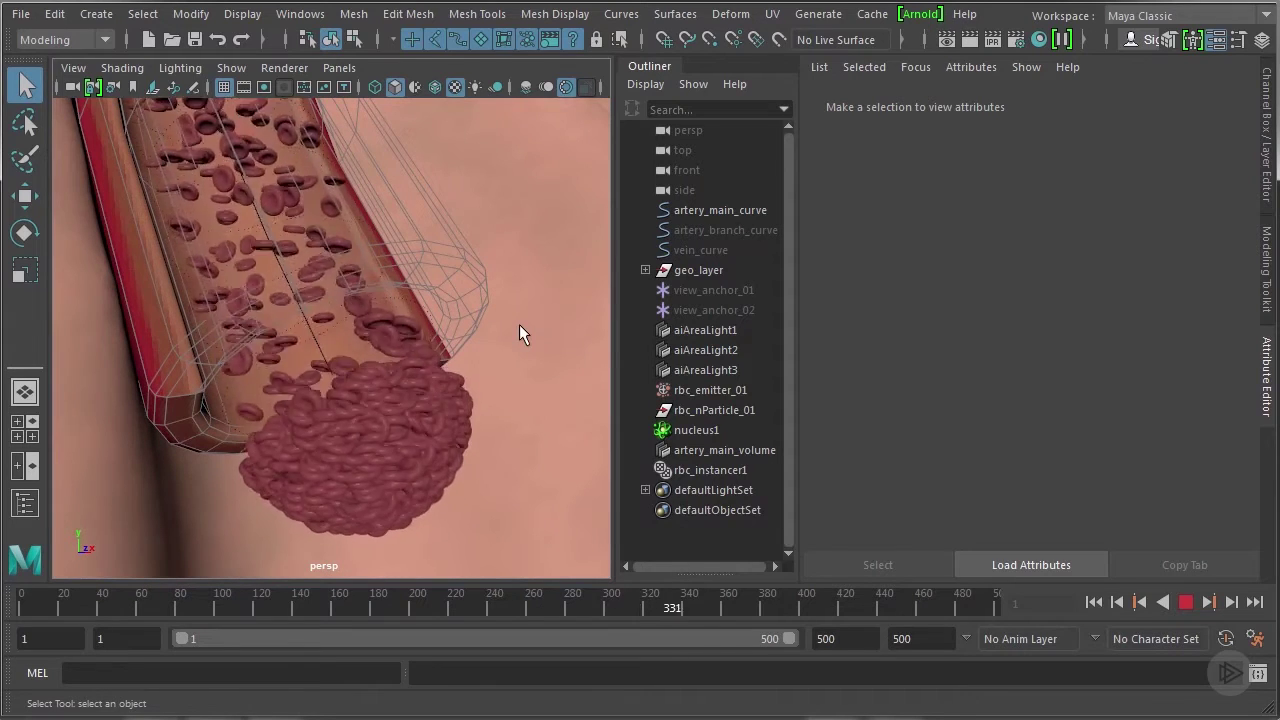
{"action": "left_click", "coordinate": [1182, 601]}
Pull back to show artery and vein, then dolly toward the artery's cut end.
{"action": "right_click_drag", "start_coordinate": [471, 356], "coordinate": [321, 370], "text": "alt"}
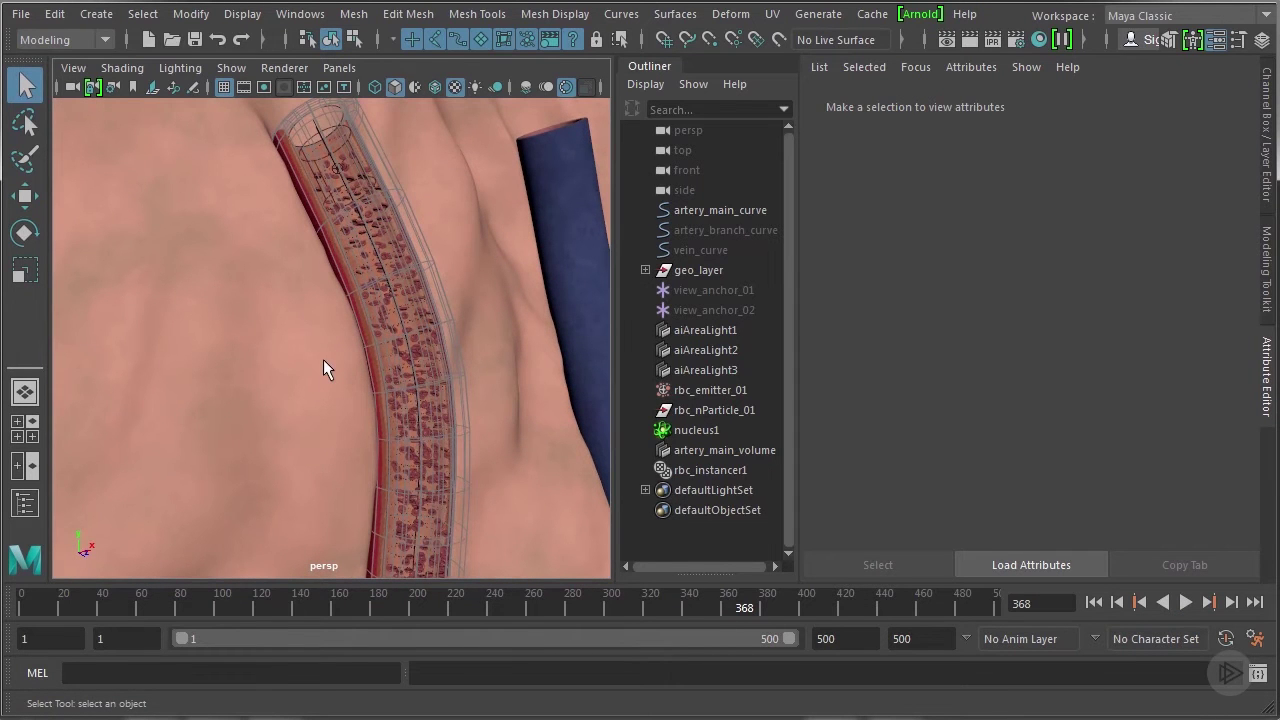
{"action": "mouse_move", "coordinate": [320, 326]}
{"action": "middle_mouse_down", "text": "alt"}
{"action": "mouse_move", "coordinate": [302, 366]}
{"action": "mouse_move", "coordinate": [283, 306]}
{"action": "mouse_move", "coordinate": [260, 297]}
{"action": "mouse_move", "coordinate": [238, 311]}
{"action": "mouse_move", "coordinate": [251, 234]}
{"action": "mouse_move", "coordinate": [331, 314]}
{"action": "middle_mouse_up", "text": "alt"}
{"action": "scroll", "coordinate": [331, 290], "scroll_direction": "down", "scroll_amount": 3}
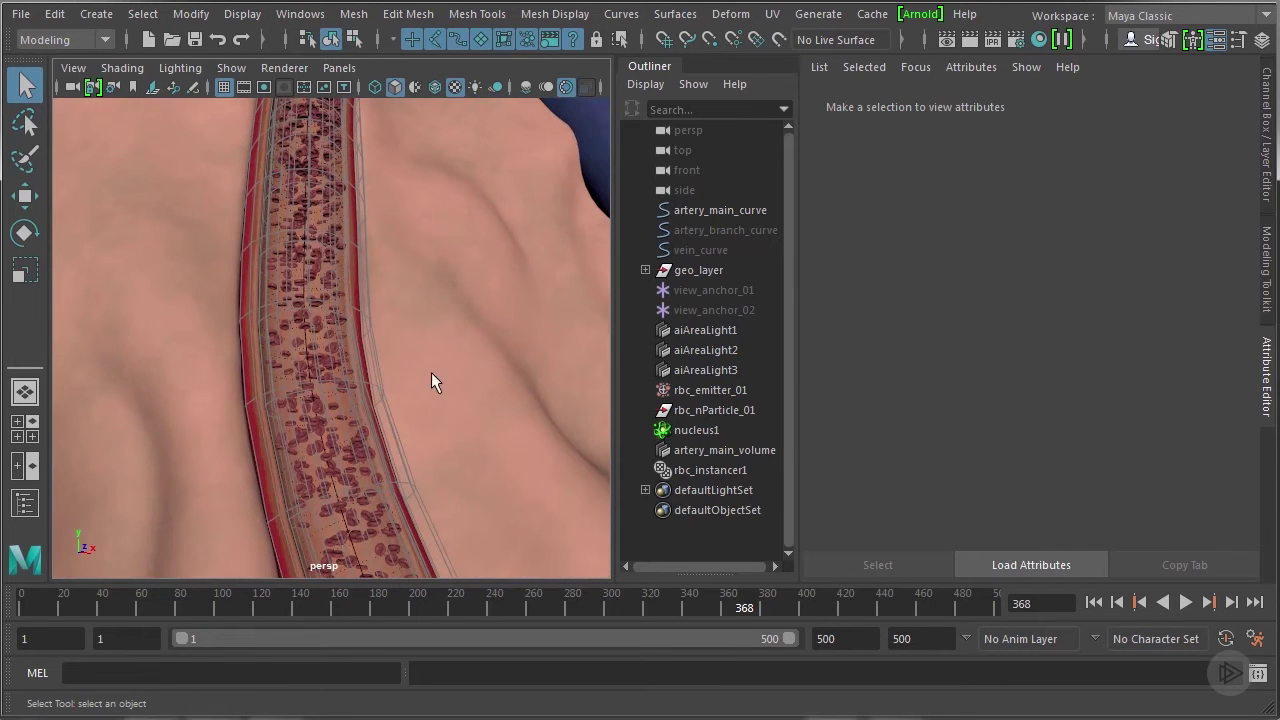
{"action": "scroll", "coordinate": [431, 372], "scroll_direction": "down", "scroll_amount": 2}
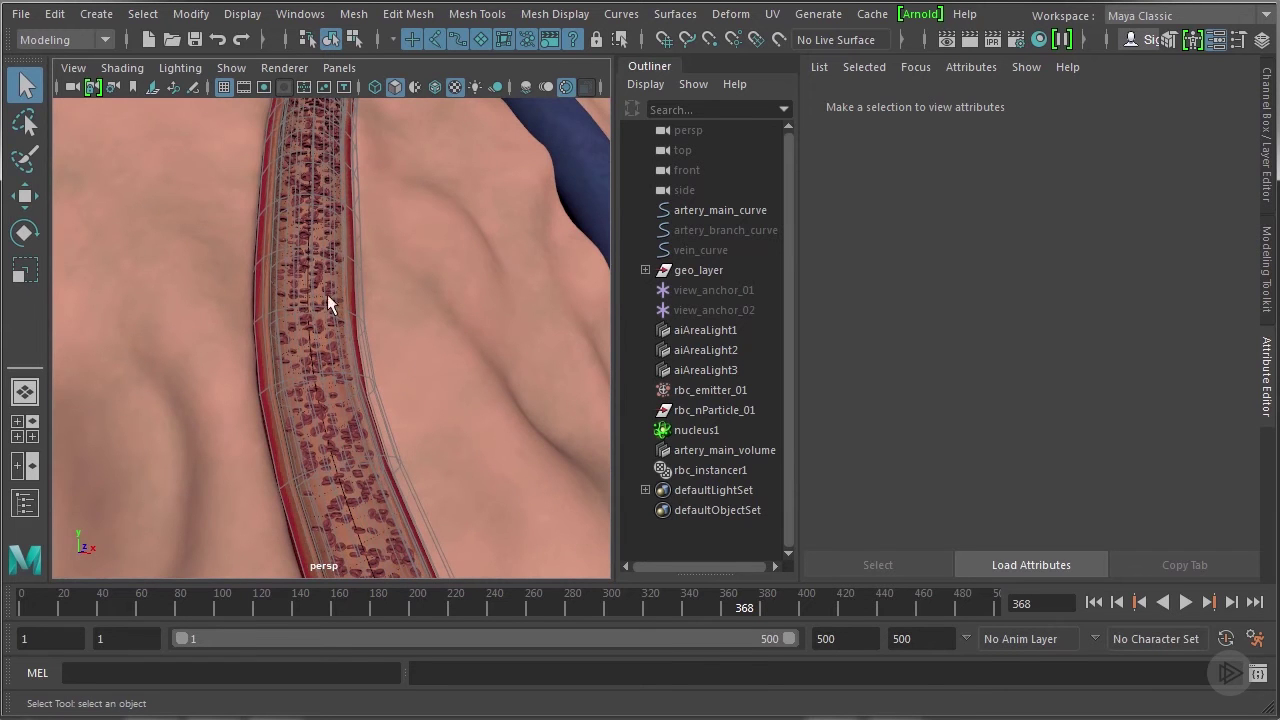
{"action": "mouse_move", "coordinate": [327, 294]}
{"action": "right_mouse_down", "text": "alt"}
{"action": "mouse_move", "coordinate": [351, 349]}
{"action": "mouse_move", "coordinate": [355, 295]}
{"action": "mouse_move", "coordinate": [326, 313]}
{"action": "right_mouse_up", "text": "alt"}
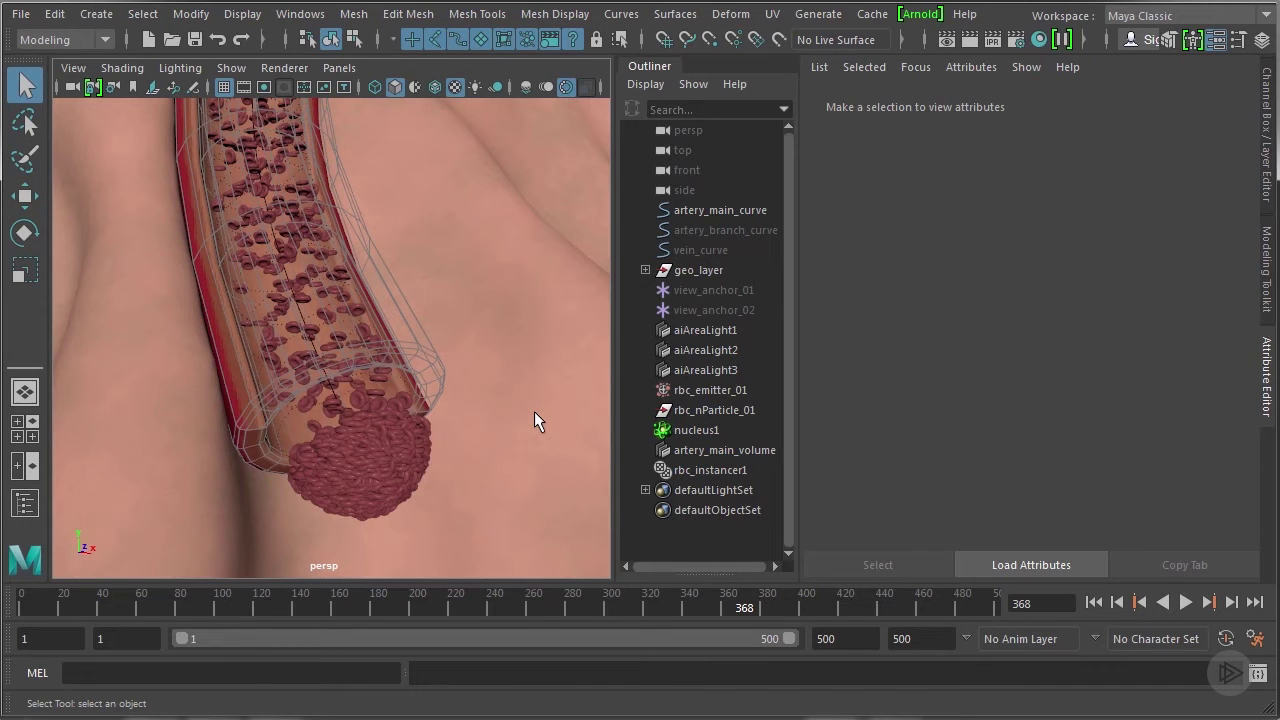
Select rbc_nParticle_01 and bring up its nParticle shape attributes.
{"action": "left_click_drag", "start_coordinate": [534, 412], "coordinate": [503, 422], "text": "alt"}
{"action": "left_click", "coordinate": [700, 411]}
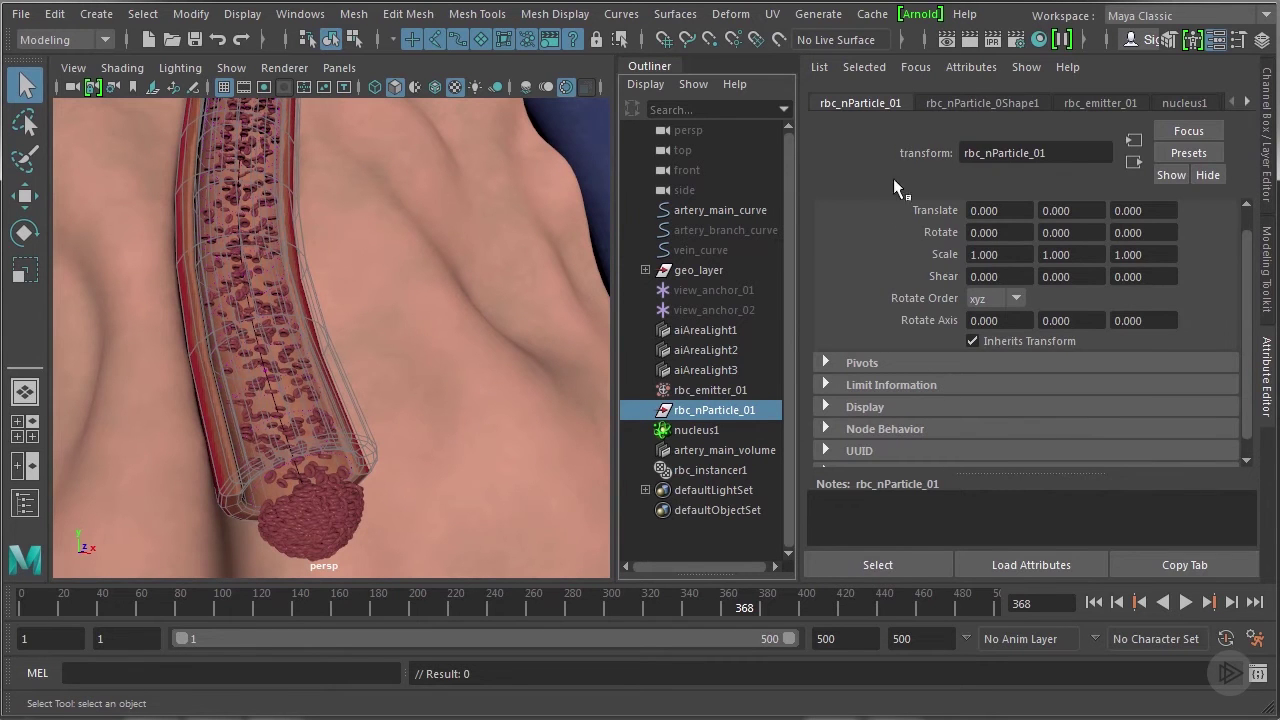
{"action": "key", "text": "ctrl+a"}
{"action": "key", "text": "ctrl+a"}
{"action": "left_click", "coordinate": [973, 103]}
{"action": "scroll", "coordinate": [872, 274], "scroll_direction": "up", "scroll_amount": 6}
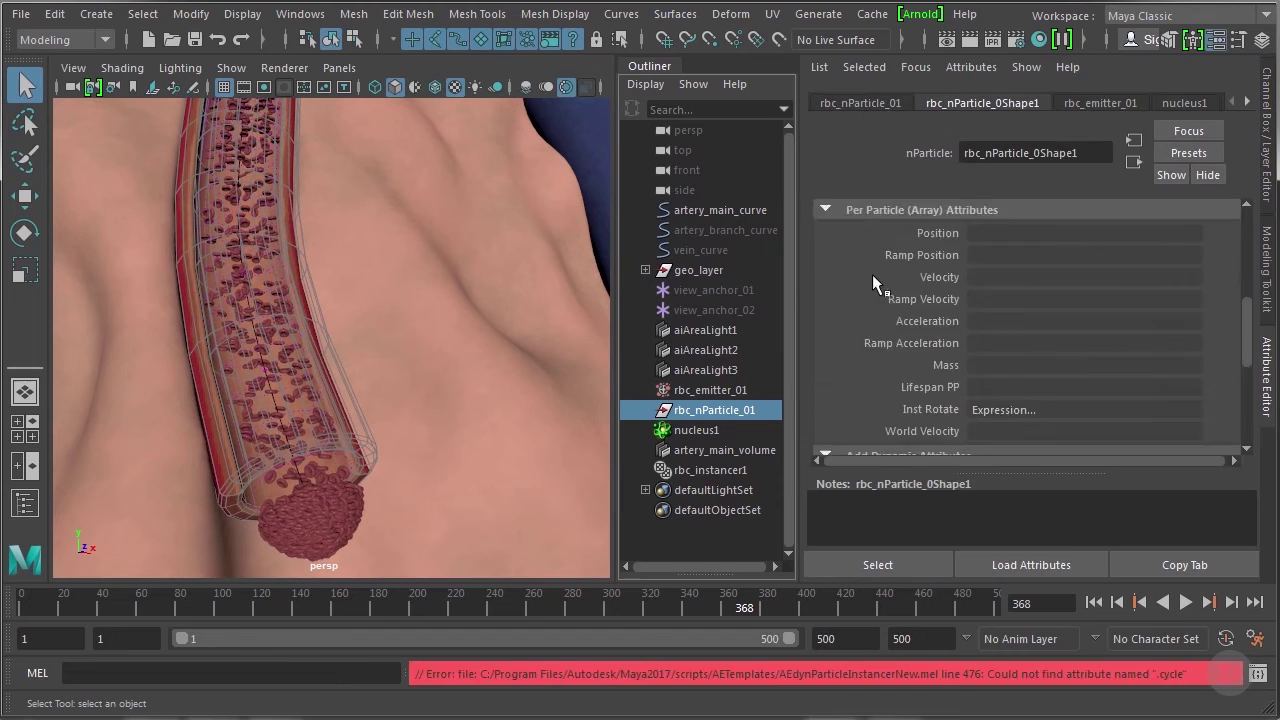
{"action": "scroll", "coordinate": [872, 274], "scroll_direction": "down", "scroll_amount": 3}
{"action": "scroll", "coordinate": [872, 274], "scroll_direction": "down", "scroll_amount": 3}
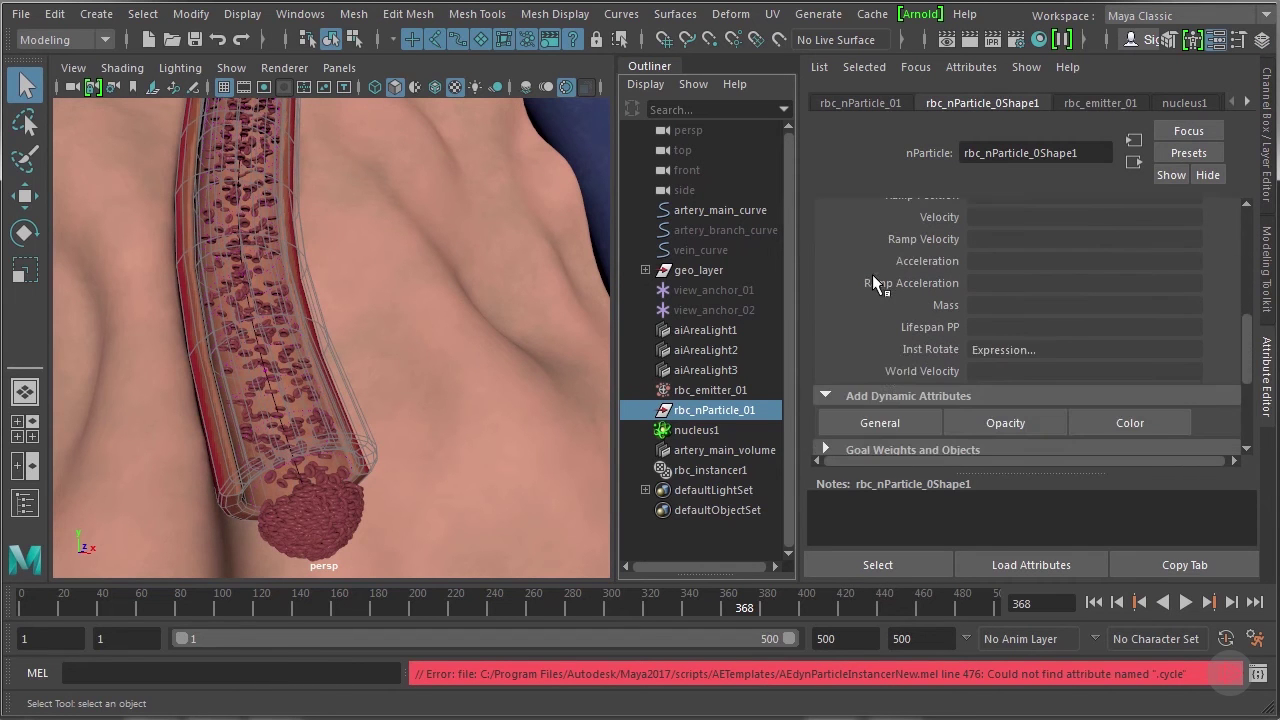
Add a per-particle float attribute named Inst Flipper to rbc_nParticle_0Shape1.
{"action": "left_click", "coordinate": [888, 419]}
{"action": "left_click_drag", "start_coordinate": [853, 376], "coordinate": [683, 127]}
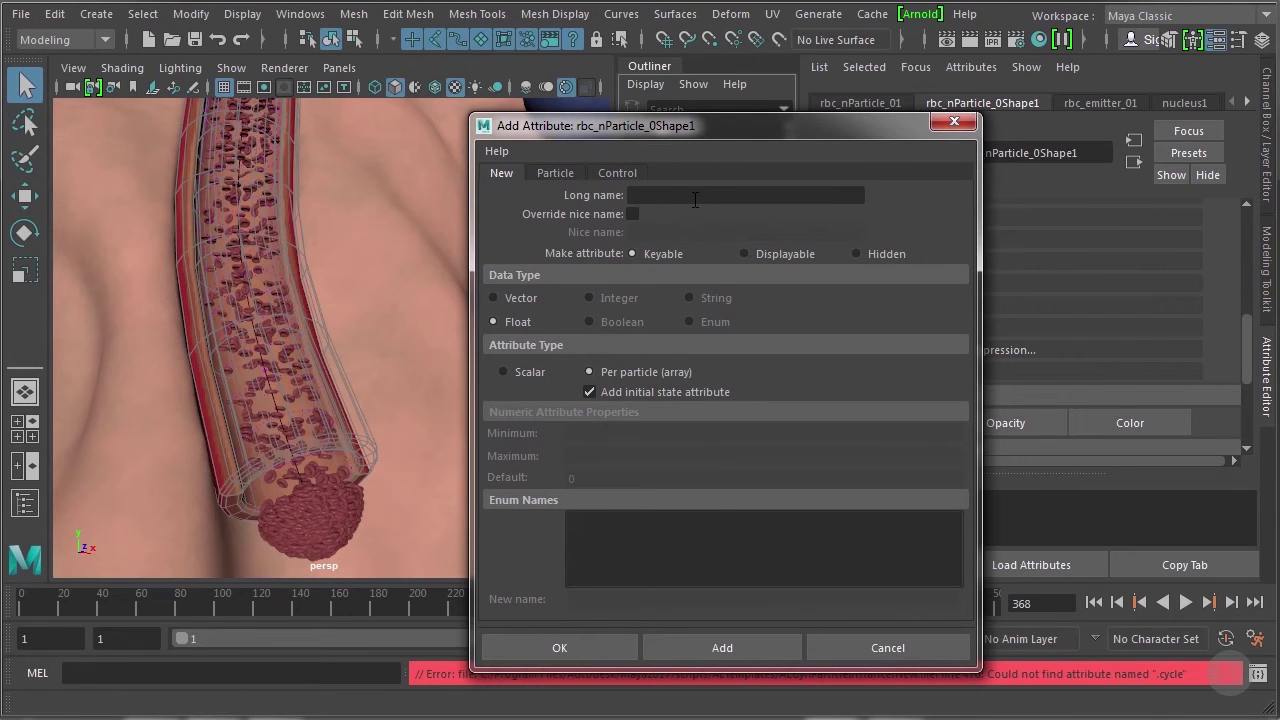
{"action": "type", "text": "Inst Flipper"}
{"action": "left_click", "coordinate": [595, 371]}
{"action": "left_click", "coordinate": [617, 646]}
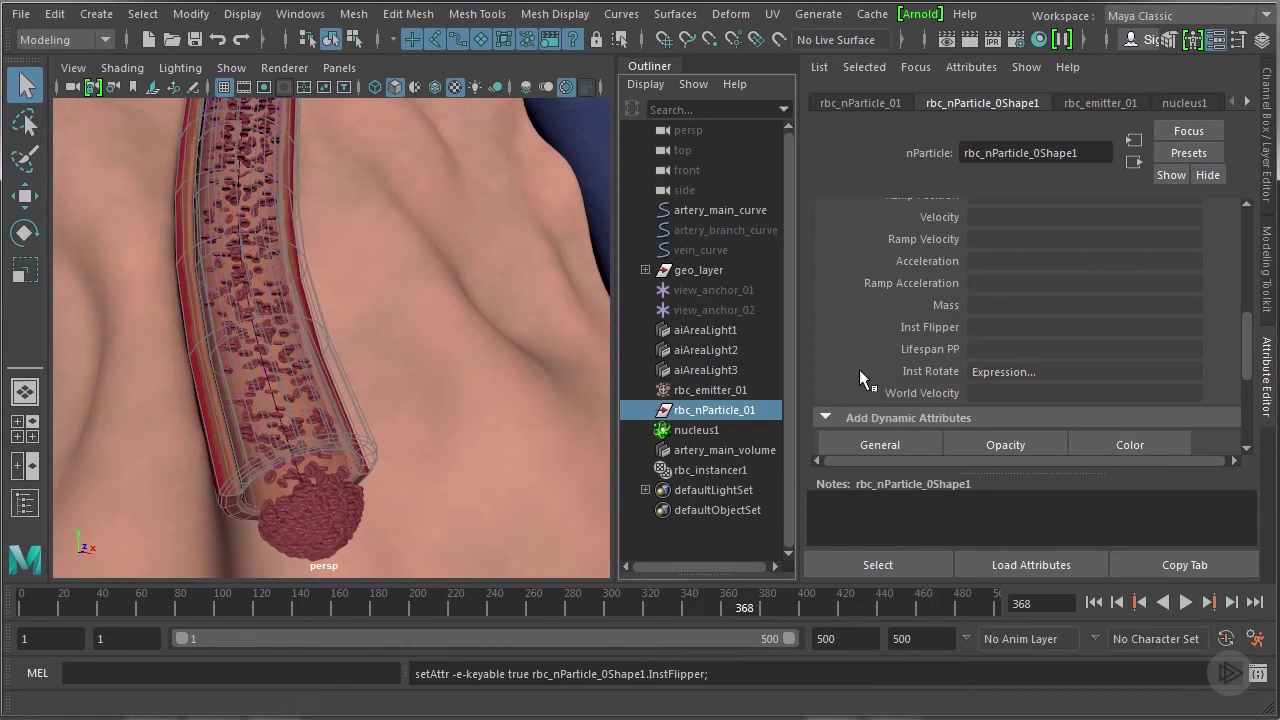
Edit Inst Rotate's runtime before dynamics expression and insert a blank line above it.
{"action": "right_click", "coordinate": [1008, 371]}
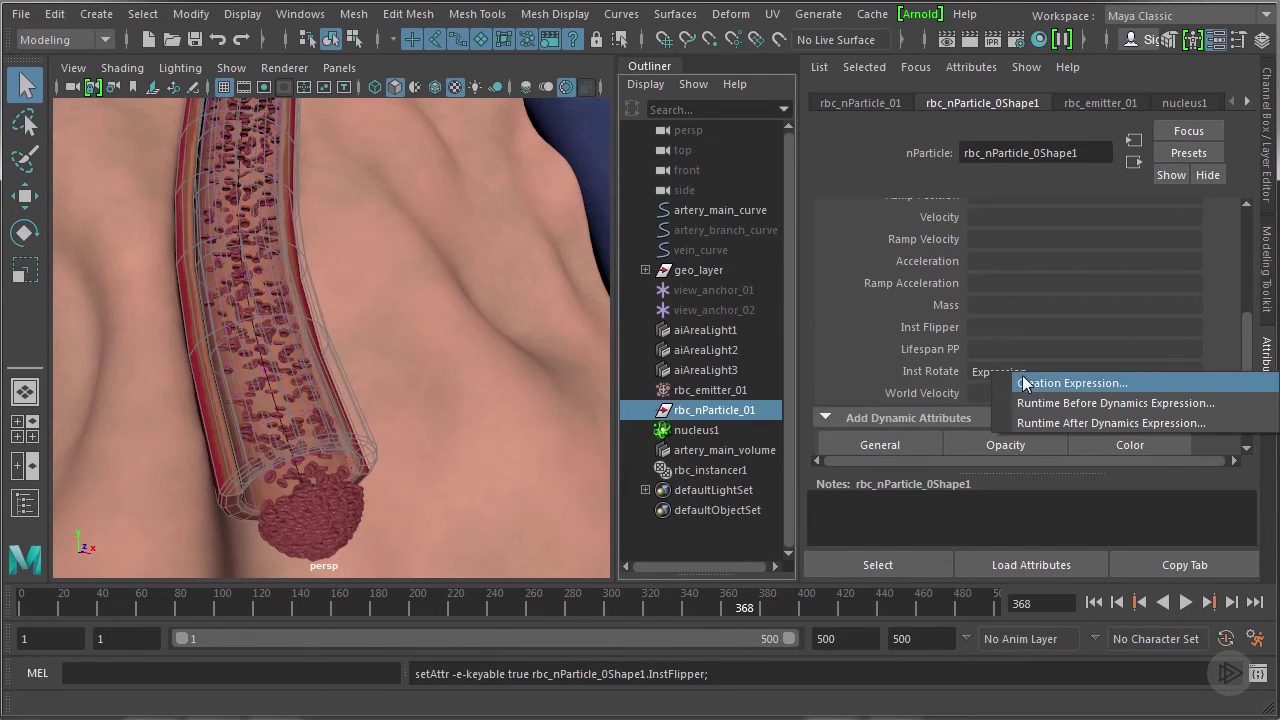
{"action": "left_click", "coordinate": [1031, 402]}
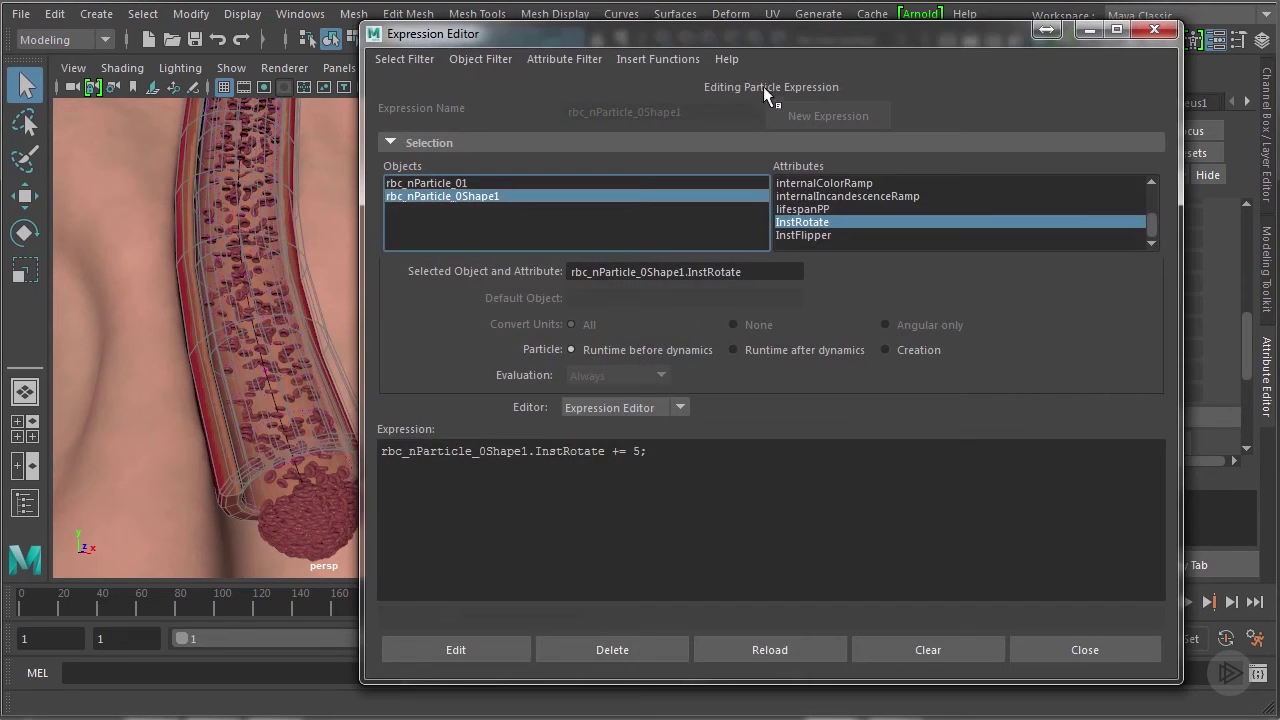
{"action": "left_click_drag", "start_coordinate": [765, 31], "coordinate": [818, 25]}
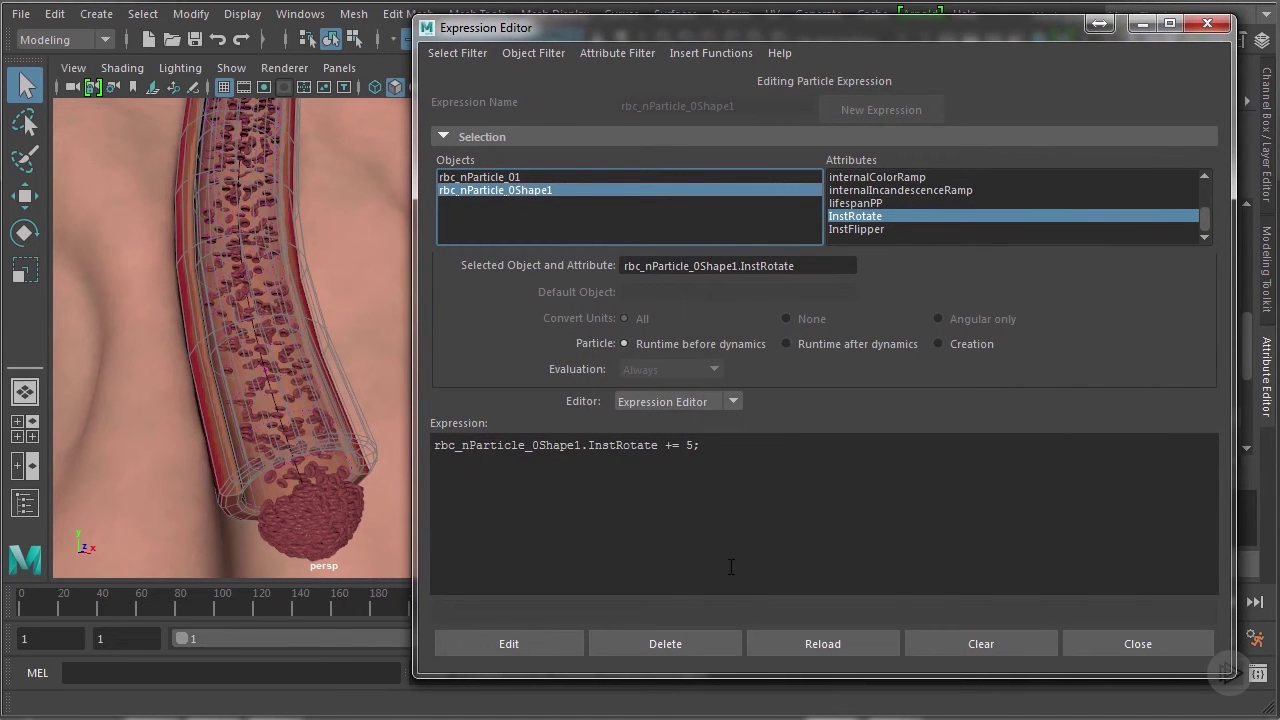
{"action": "left_click", "coordinate": [434, 450]}
{"action": "key", "text": "Return"}
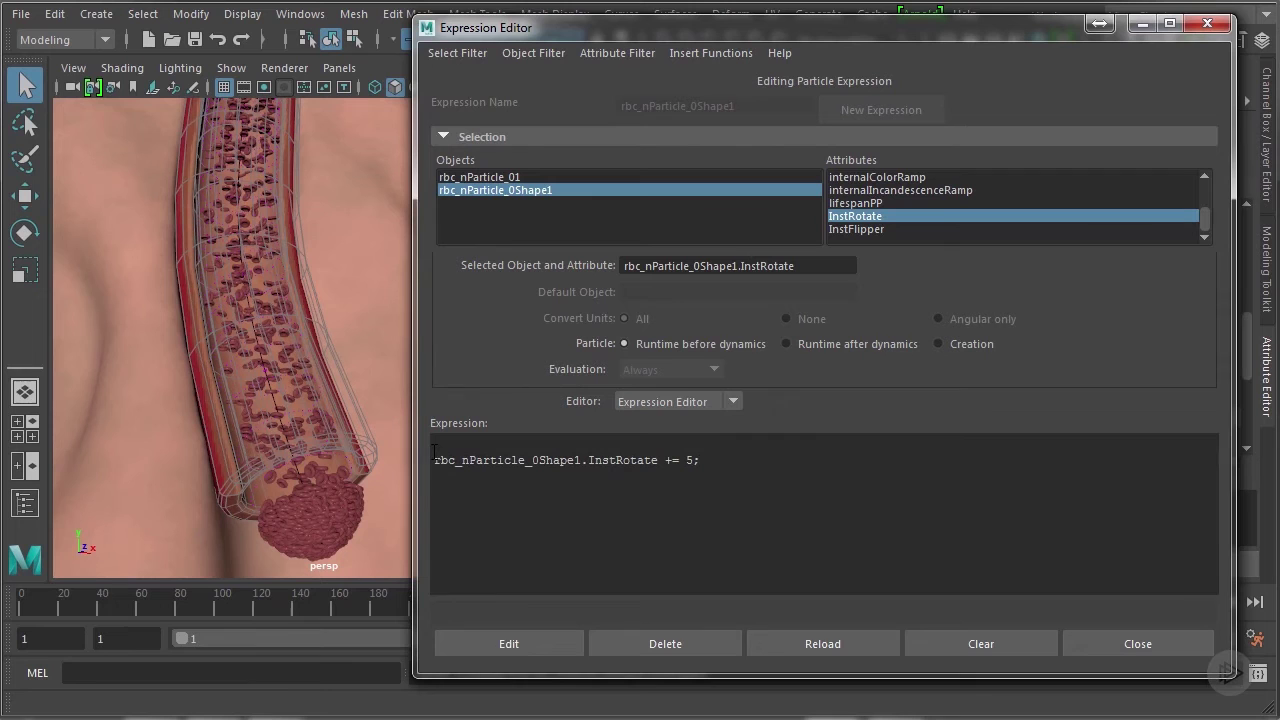
Write float $vel = mag(rbc_nParticle_0Shape1.velocity); on the new top line.
{"action": "type", "text": "float $vel = mag"}
{"action": "left_click_drag", "start_coordinate": [826, 265], "coordinate": [607, 238]}
{"action": "key", "text": "ctrl+c"}
{"action": "left_click", "coordinate": [578, 442]}
{"action": "type", "text": "("}
{"action": "key", "text": "ctrl+v"}
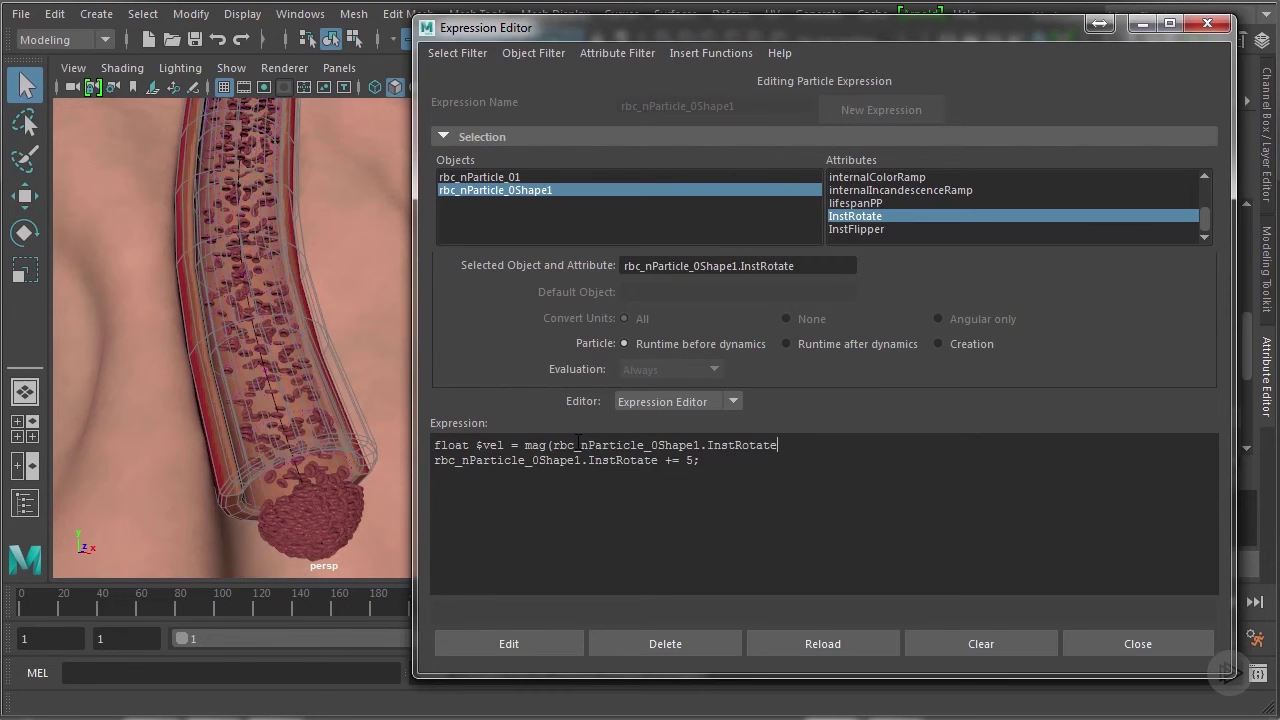
{"action": "key", "text": "BackSpace"}
{"action": "key", "text": "BackSpace"}
{"action": "key", "text": "BackSpace"}
{"action": "key", "text": "BackSpace"}
{"action": "key", "text": "BackSpace"}
{"action": "key", "text": "BackSpace"}
{"action": "key", "text": "BackSpace"}
{"action": "key", "text": "BackSpace"}
{"action": "key", "text": "BackSpace"}
{"action": "key", "text": "BackSpace"}
{"action": "type", "text": "velocity);"}
Replace the fixed 5 on the InstRotate line with (<<0.5,0.5,0.5>>)*$vel.
{"action": "left_click", "coordinate": [692, 461]}
{"action": "key", "text": "BackSpace"}
{"action": "type", "text": "(<<0.5,0.5,0.5>>)"}
{"action": "type", "text": "*"}
{"action": "type", "text": "$;vel"}
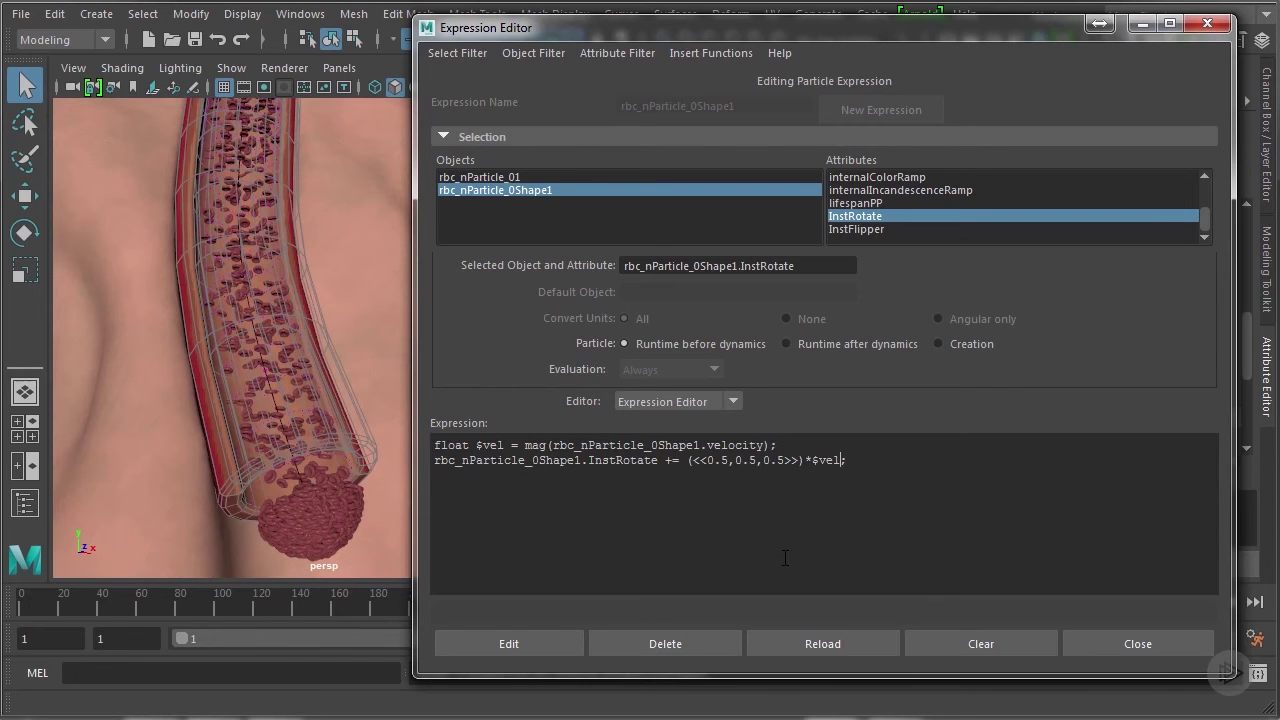
Apply the runtime expression and play the simulation to frame 306, viewing the artery end.
{"action": "left_click", "coordinate": [525, 640]}
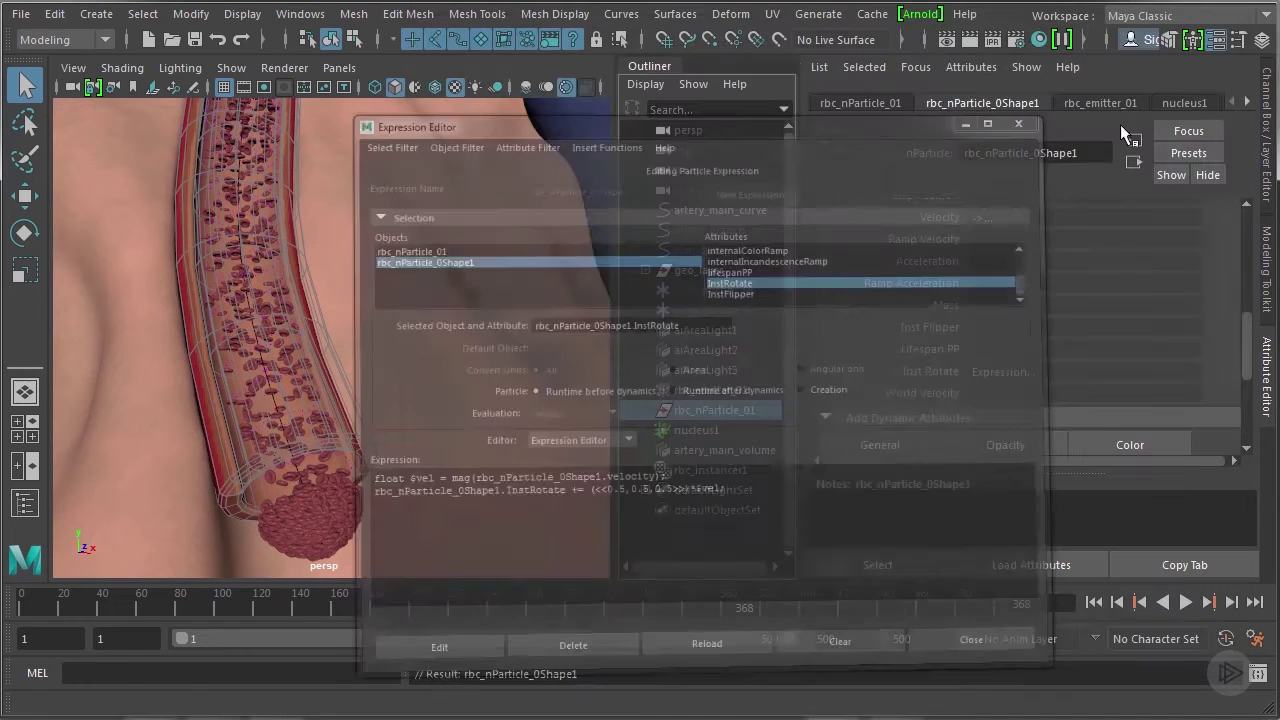
{"action": "left_click_drag", "start_coordinate": [464, 360], "coordinate": [466, 466], "text": "alt"}
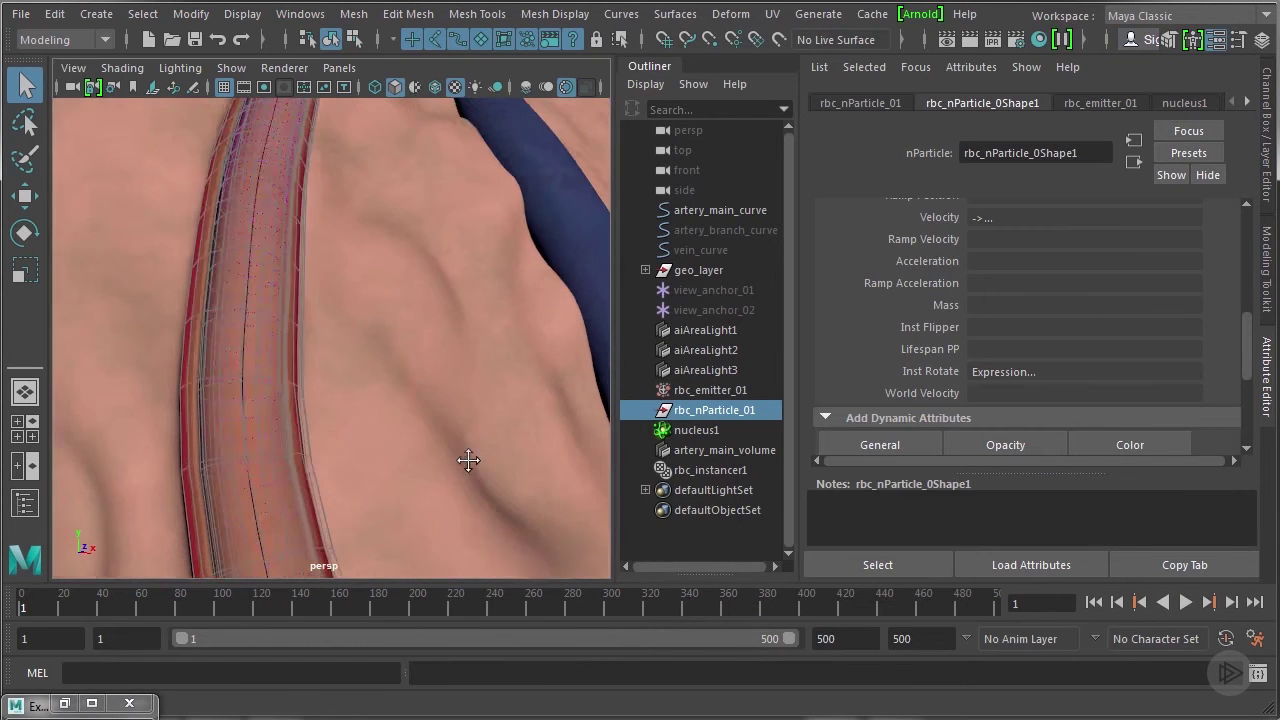
{"action": "left_click", "coordinate": [1186, 602]}
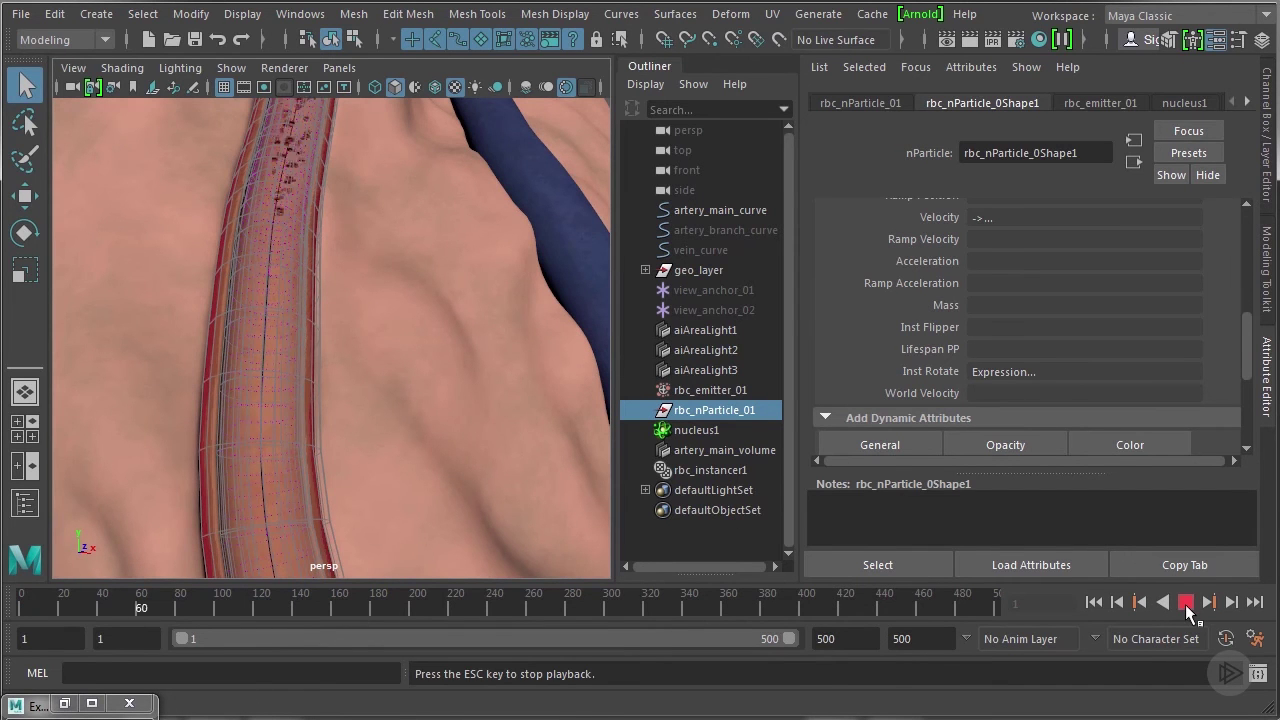
{"action": "left_click_drag", "start_coordinate": [428, 432], "coordinate": [217, 320], "text": "alt"}
{"action": "right_click_drag", "start_coordinate": [217, 320], "coordinate": [238, 335], "text": "alt"}
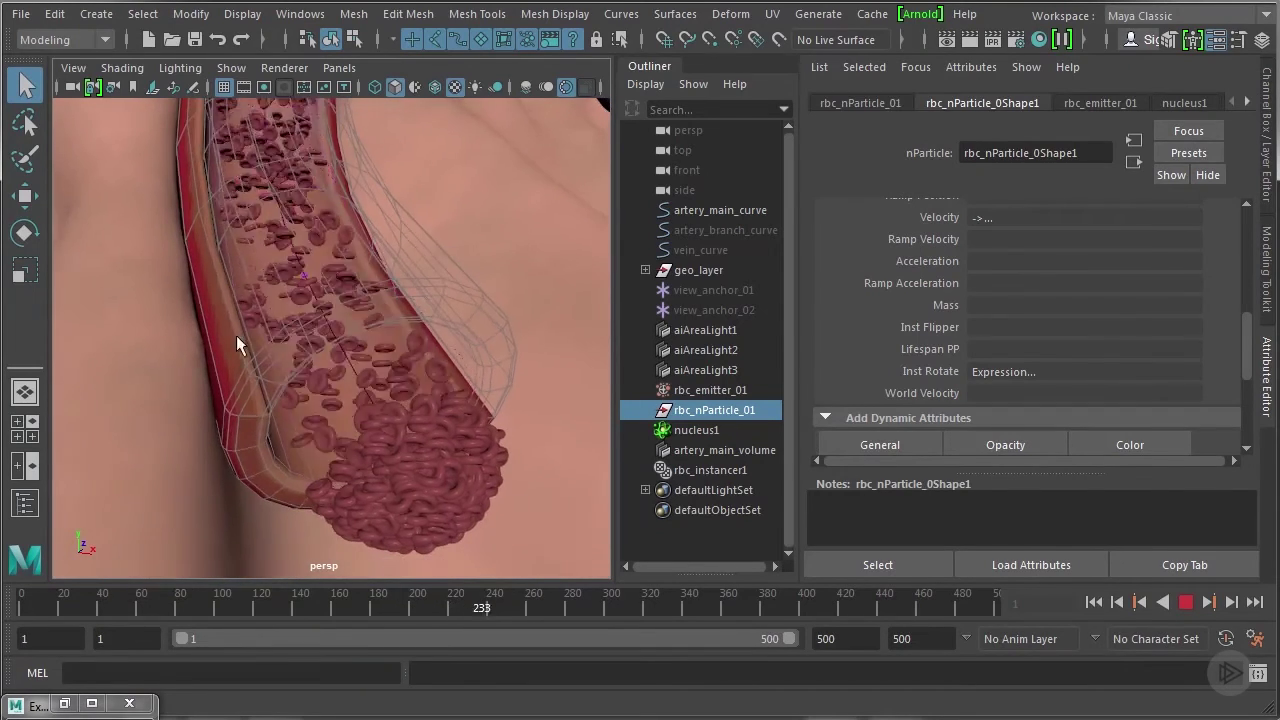
{"action": "left_click_drag", "start_coordinate": [234, 331], "coordinate": [425, 410], "text": "alt"}
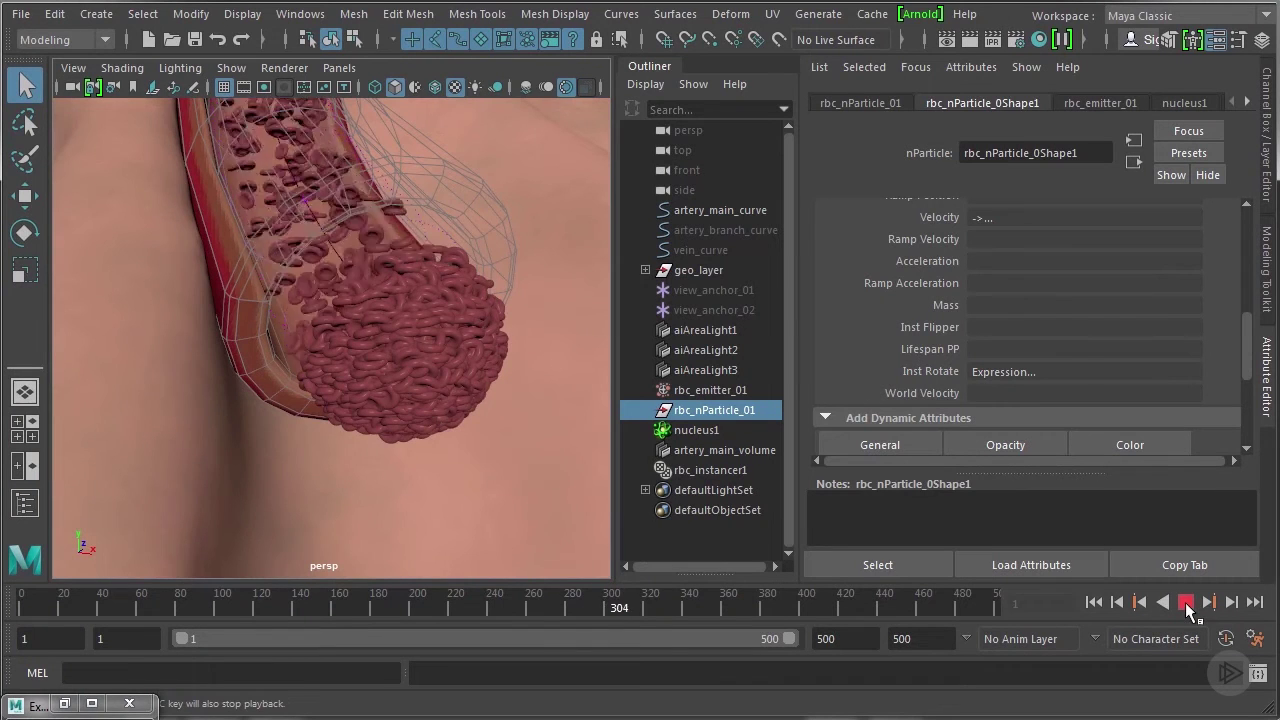
{"action": "left_click", "coordinate": [1186, 603]}
Swing out to a wide view, then orbit in around the artery tube.
{"action": "left_click_drag", "start_coordinate": [394, 337], "coordinate": [246, 394], "text": "alt"}
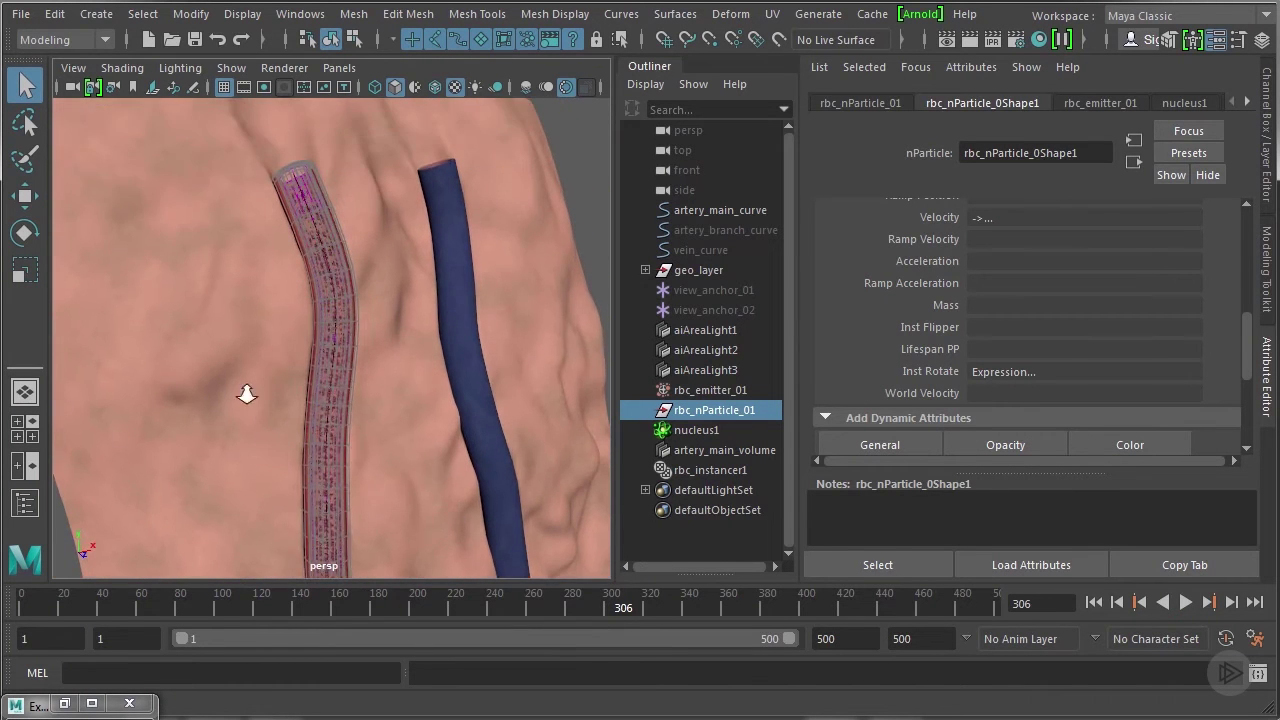
{"action": "right_click_drag", "start_coordinate": [246, 394], "coordinate": [334, 409], "text": "alt"}
{"action": "scroll", "coordinate": [216, 381], "scroll_direction": "up", "scroll_amount": 2}
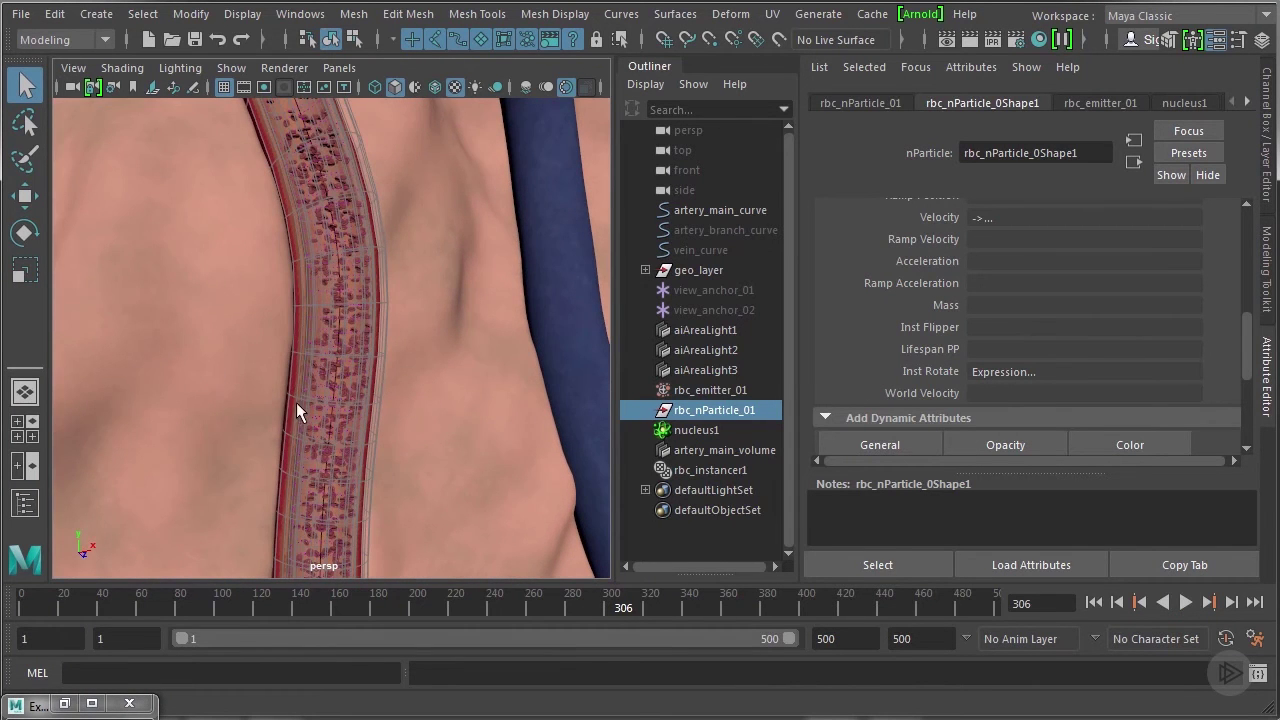
{"action": "left_click_drag", "start_coordinate": [296, 402], "coordinate": [306, 339], "text": "alt"}
In the Creation expression, add float $selector = rand(0,1); as the first line.
{"action": "scroll", "coordinate": [211, 323], "scroll_direction": "up", "scroll_amount": 3}
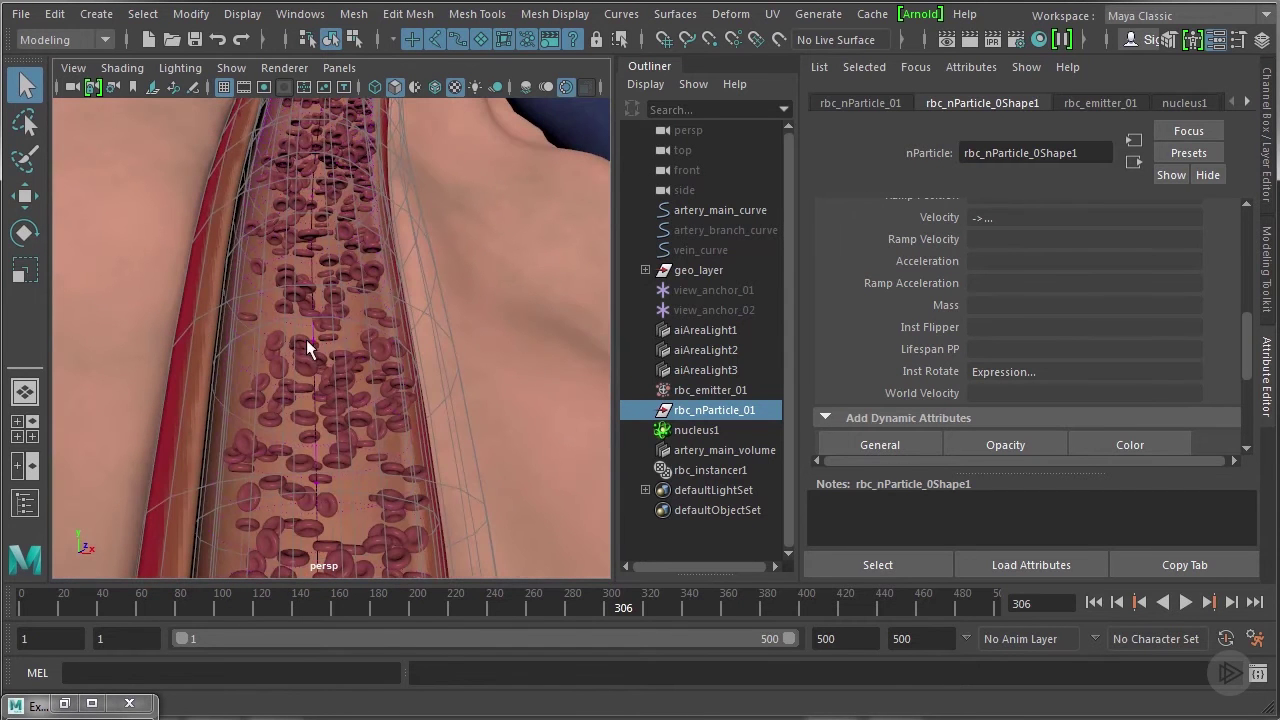
{"action": "left_click", "coordinate": [64, 703]}
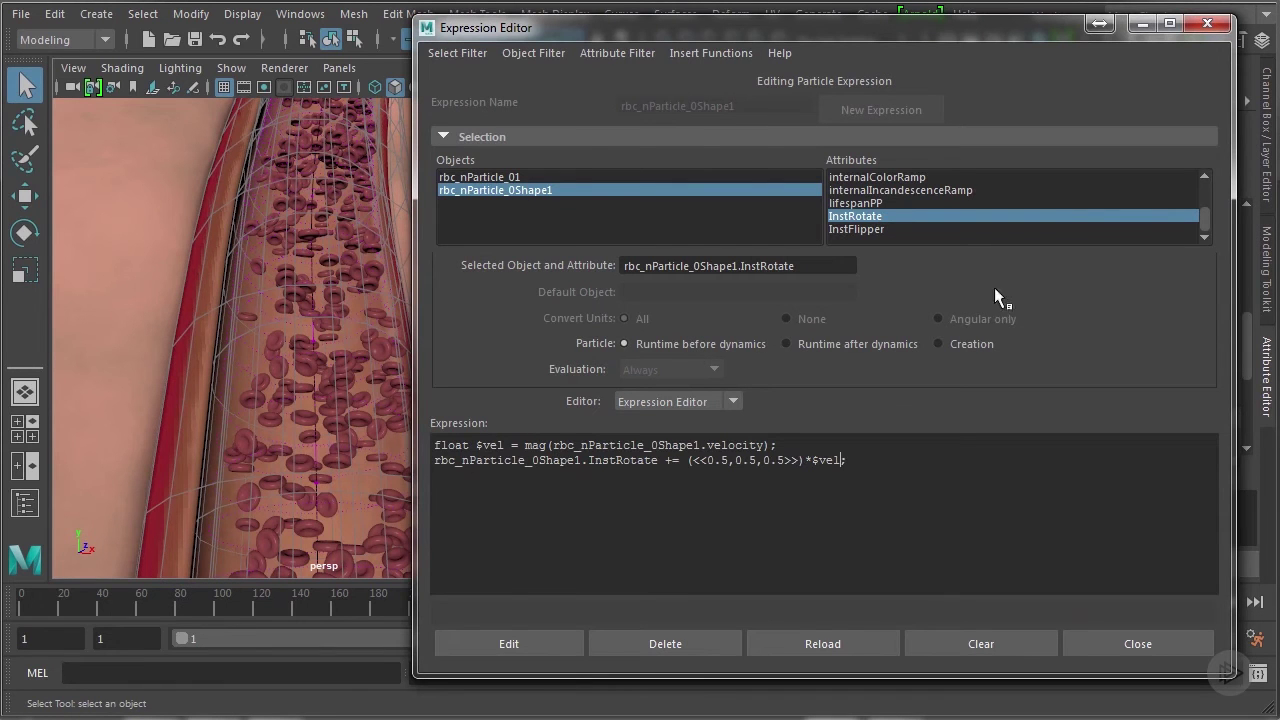
{"action": "left_click", "coordinate": [960, 343]}
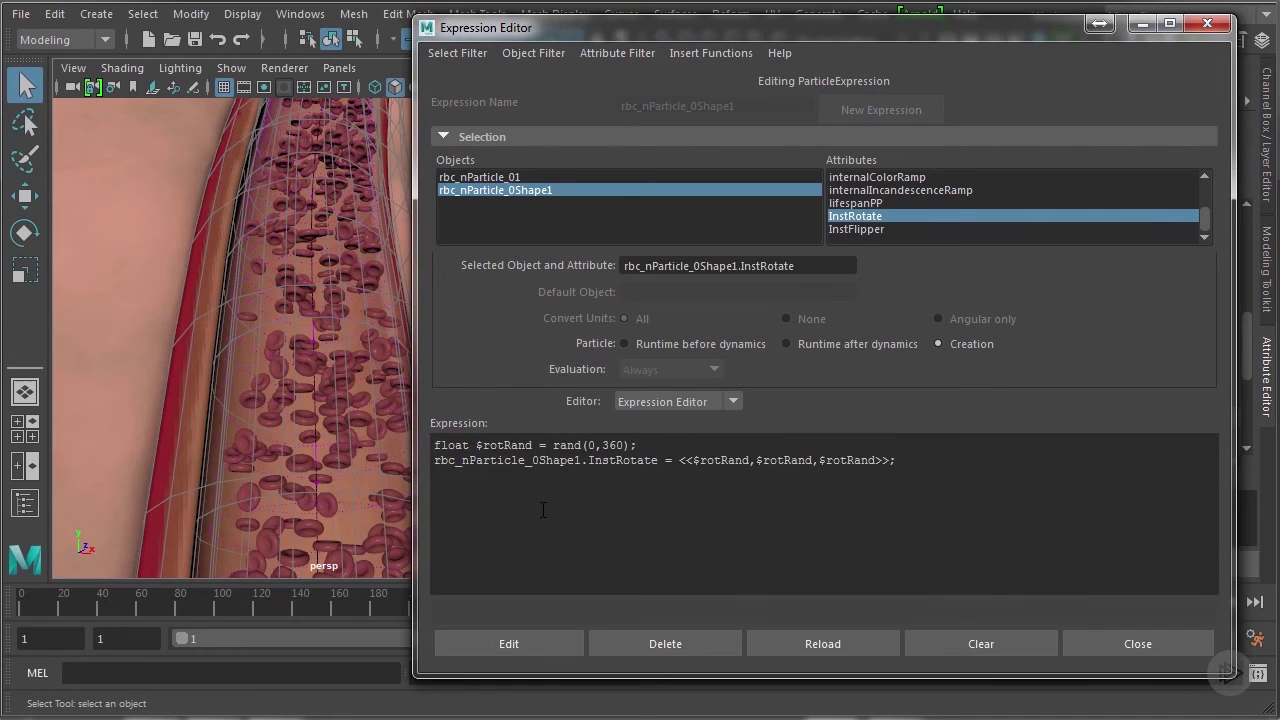
{"action": "key", "text": "Return"}
{"action": "type", "text": "float"}
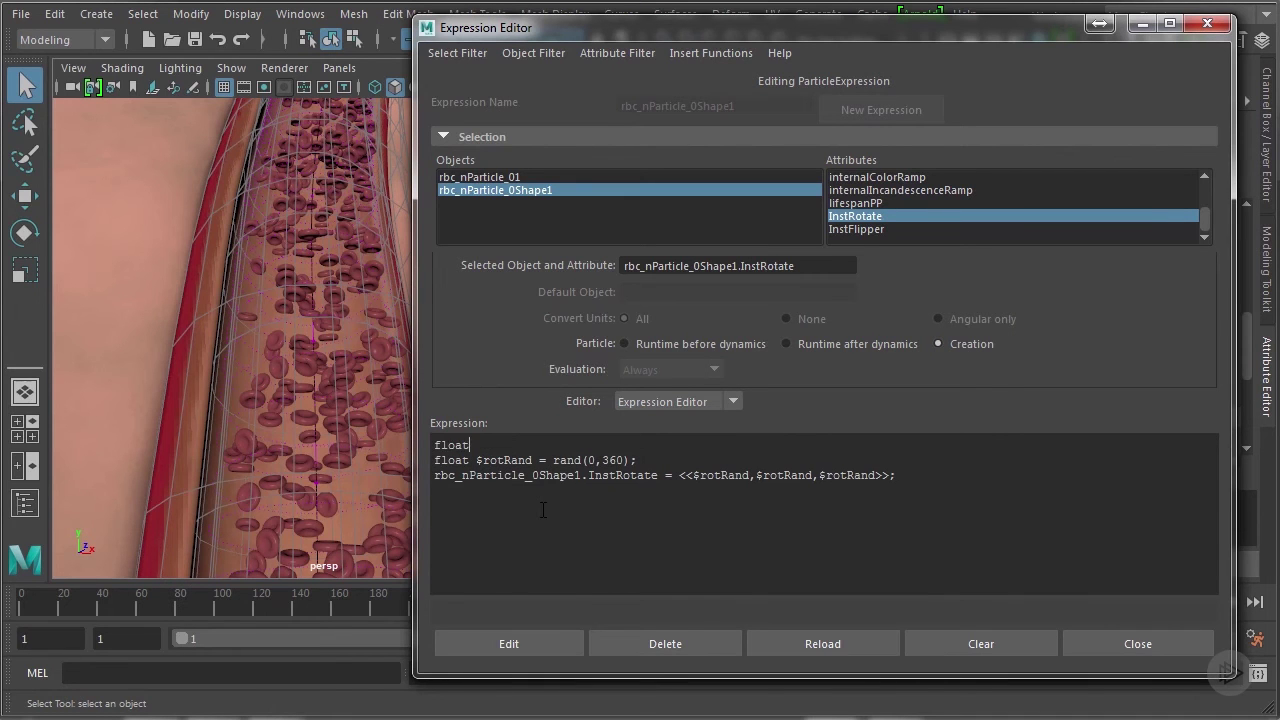
{"action": "type", "text": " $selector = rand("}
{"action": "type", "text": "0,1);"}
Add if ($selector >= .6) { below the selector line and start a line inside it.
{"action": "key", "text": "Return"}
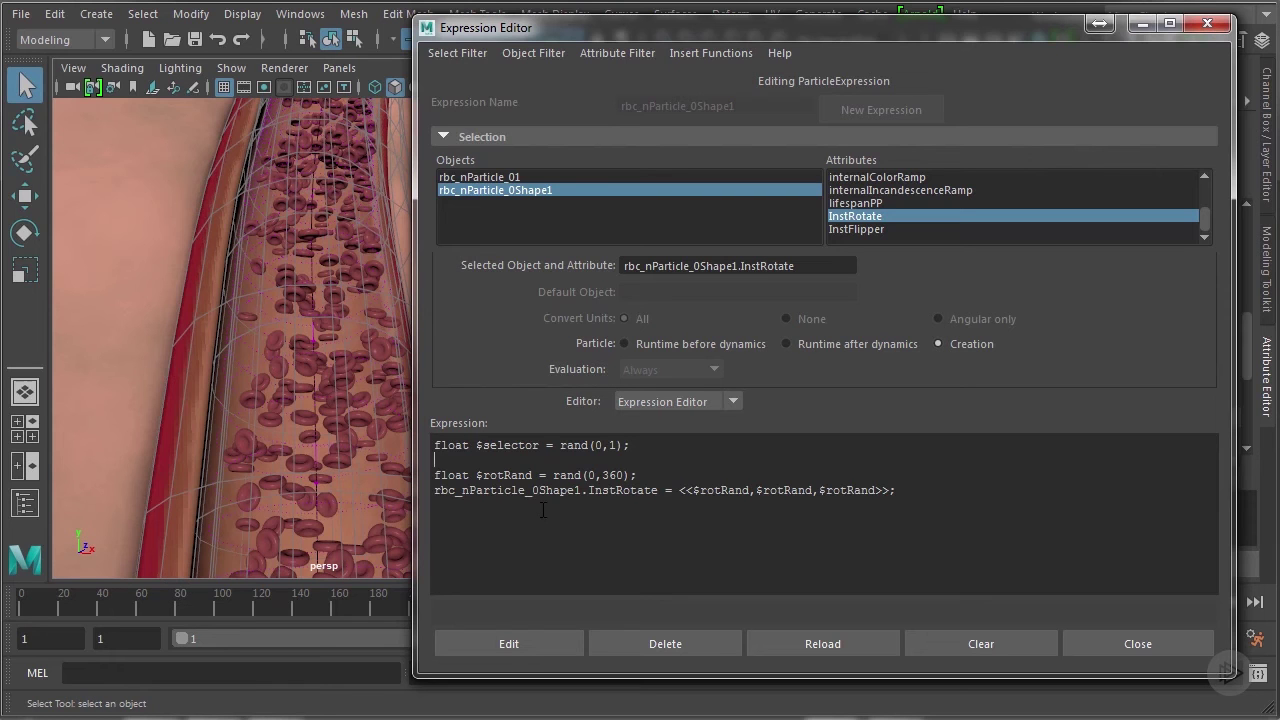
{"action": "type", "text": "if ($selector >= ."}
{"action": "type", "text": "6) {"}
{"action": "key", "text": "Return"}
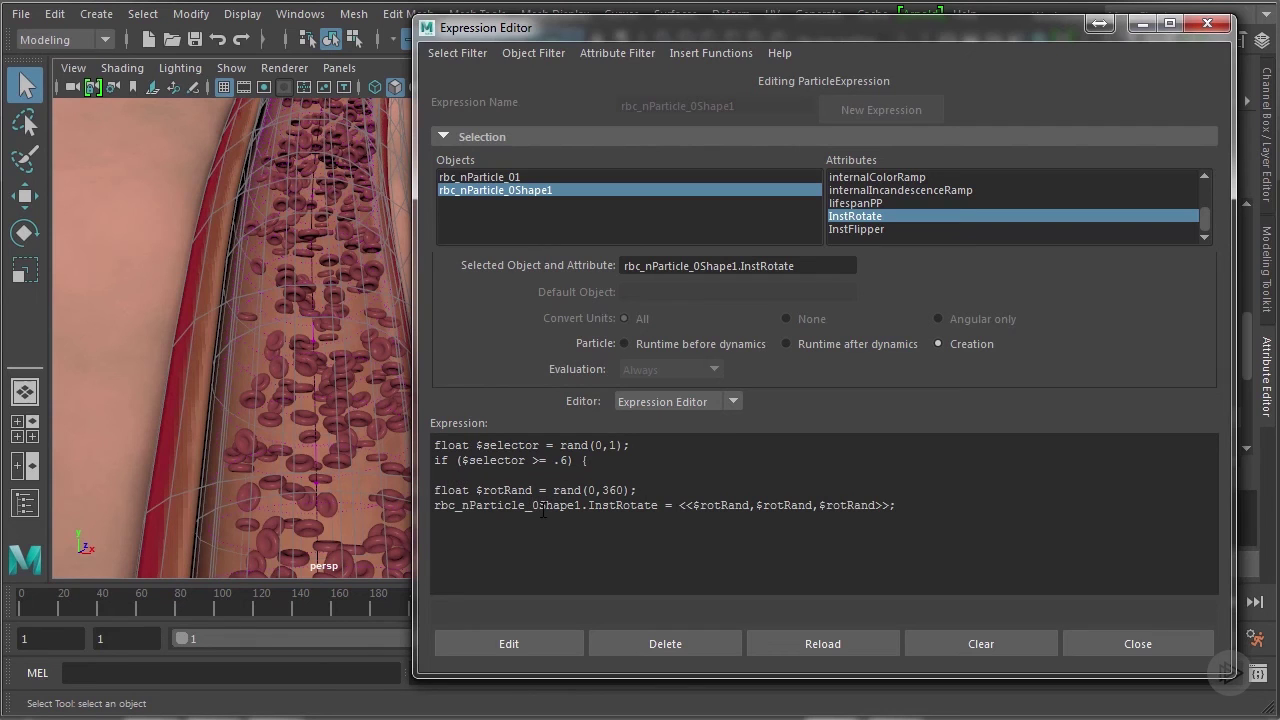
Inside the if block, write rbc_nParticle_0Shape1.InstFlipper = -1;.
{"action": "left_click_drag", "start_coordinate": [815, 265], "coordinate": [566, 250]}
{"action": "key", "text": "ctrl+c"}
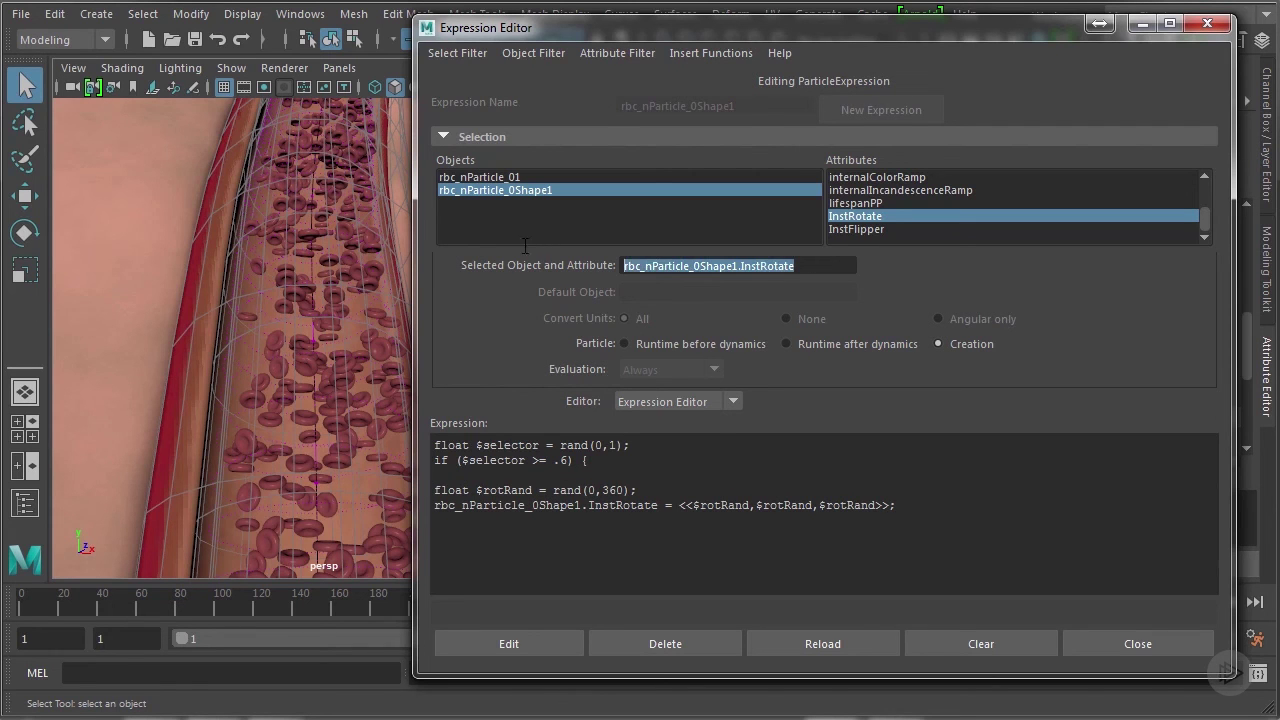
{"action": "left_click", "coordinate": [445, 475]}
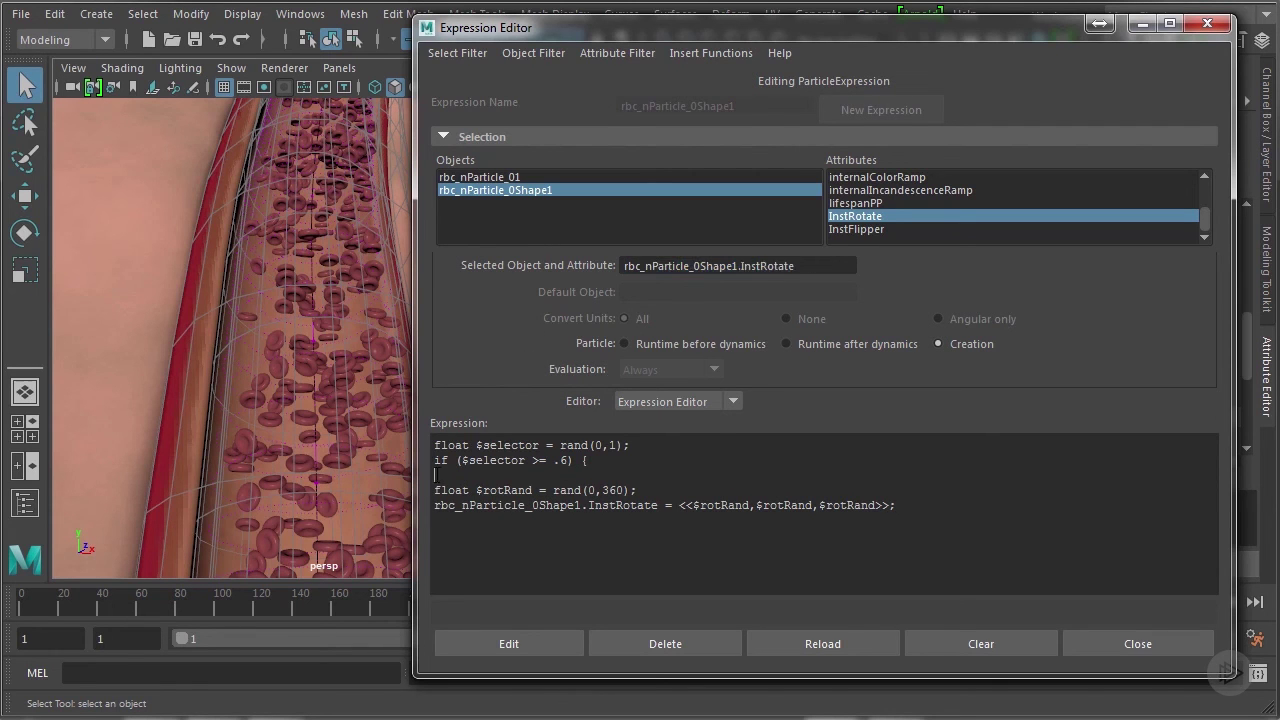
{"action": "key", "text": "ctrl+v"}
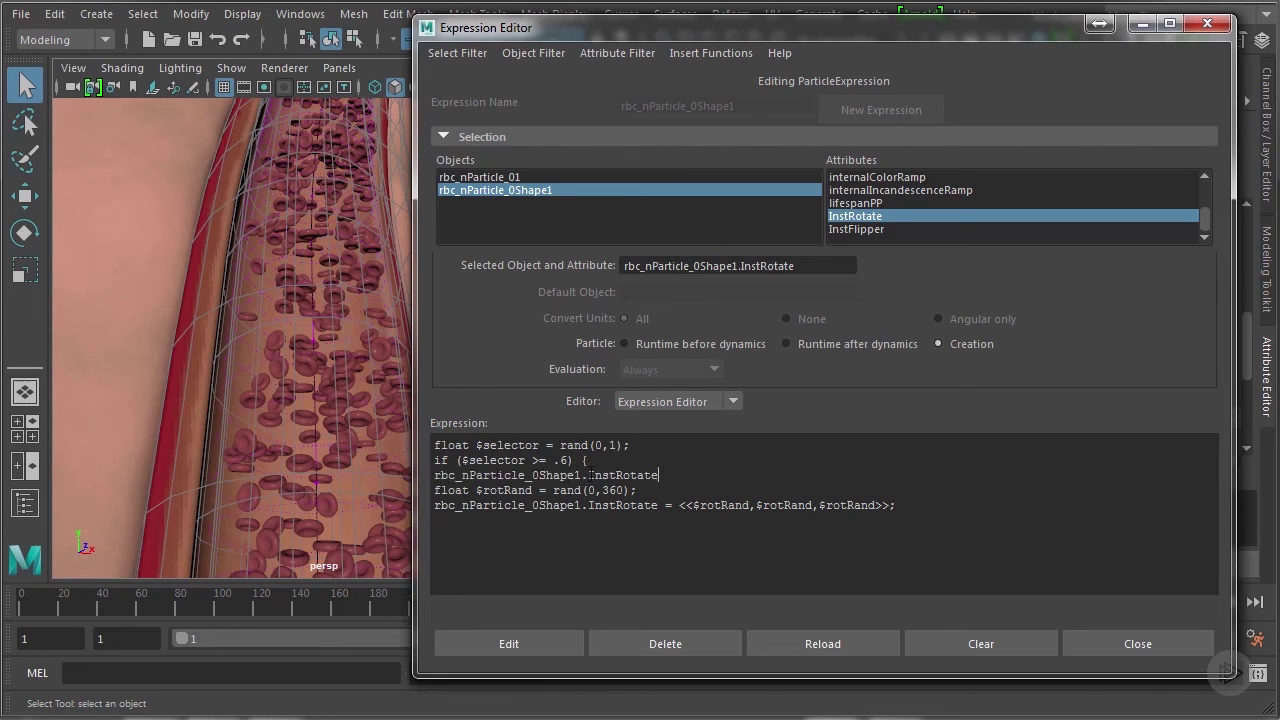
{"action": "left_click_drag", "start_coordinate": [616, 475], "coordinate": [669, 479]}
{"action": "type", "text": "Flipper"}
{"action": "type", "text": "= -1;"}
Close the if block with } and open an else branch.
{"action": "key", "text": "Return"}
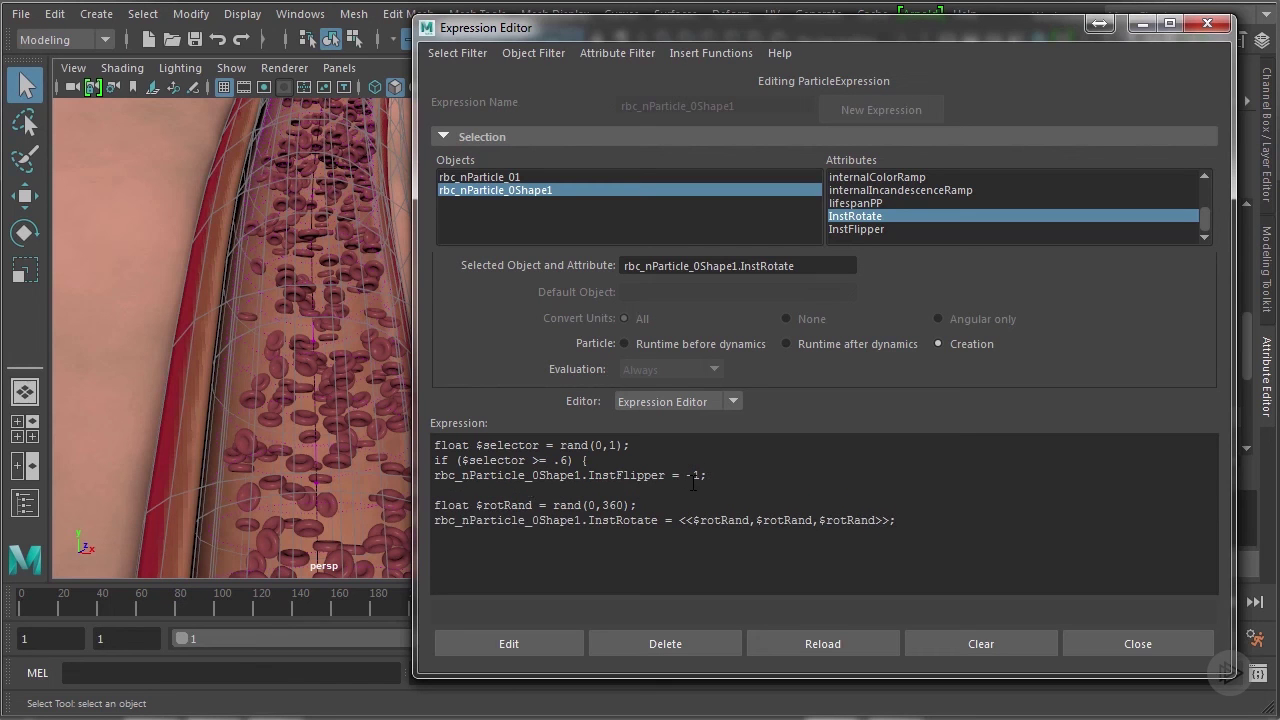
{"action": "type", "text": "}"}
{"action": "key", "text": "Return"}
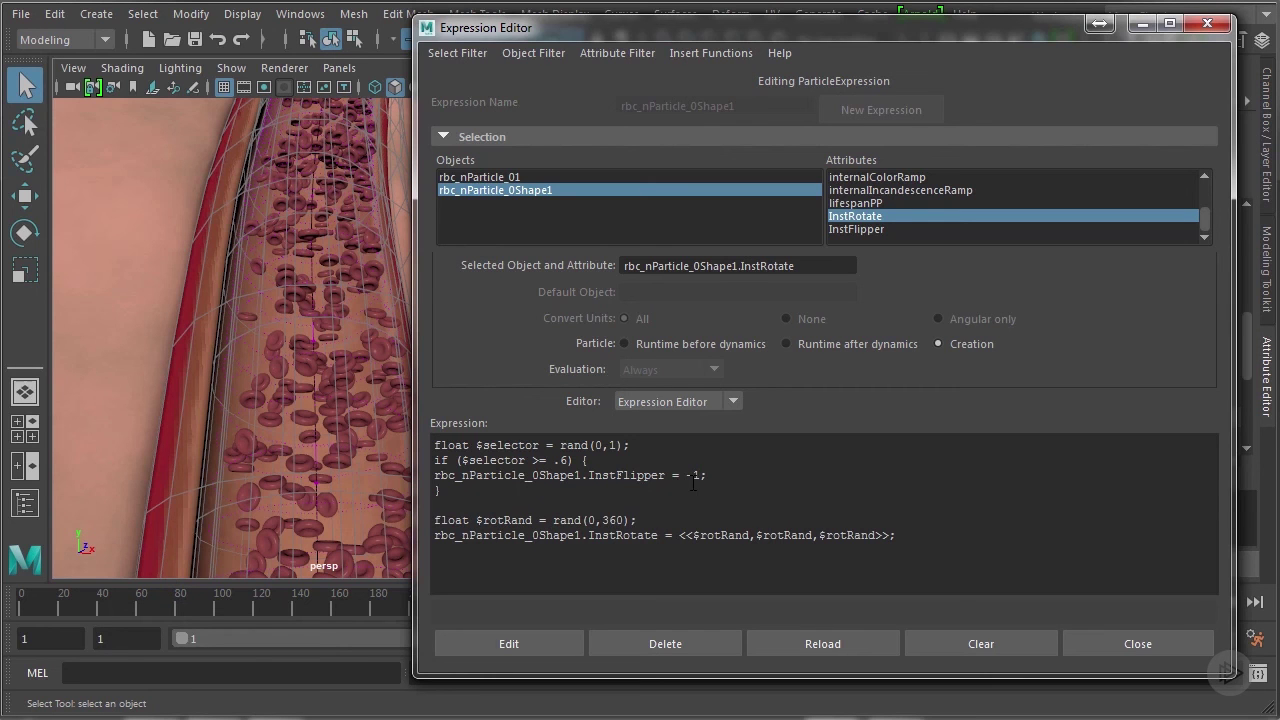
{"action": "type", "text": "else {"}
{"action": "key", "text": "Return"}
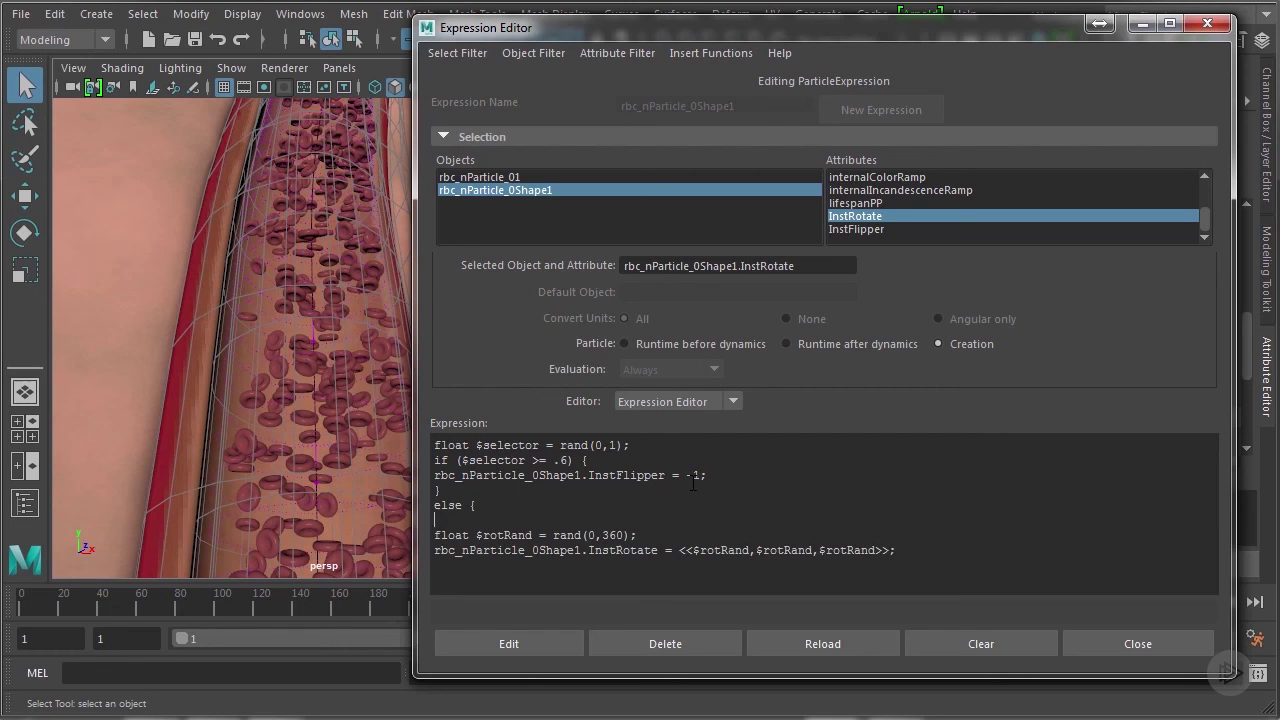
Set rbc_nParticle_0Shape1.InstFlipper = 1 in the else branch, close it, and apply the expression.
{"action": "key", "text": "ctrl+v"}
{"action": "key", "text": "BackSpace"}
{"action": "key", "text": "BackSpace"}
{"action": "key", "text": "BackSpace"}
{"action": "key", "text": "BackSpace"}
{"action": "key", "text": "BackSpace"}
{"action": "key", "text": "BackSpace"}
{"action": "type", "text": "Flipper"}
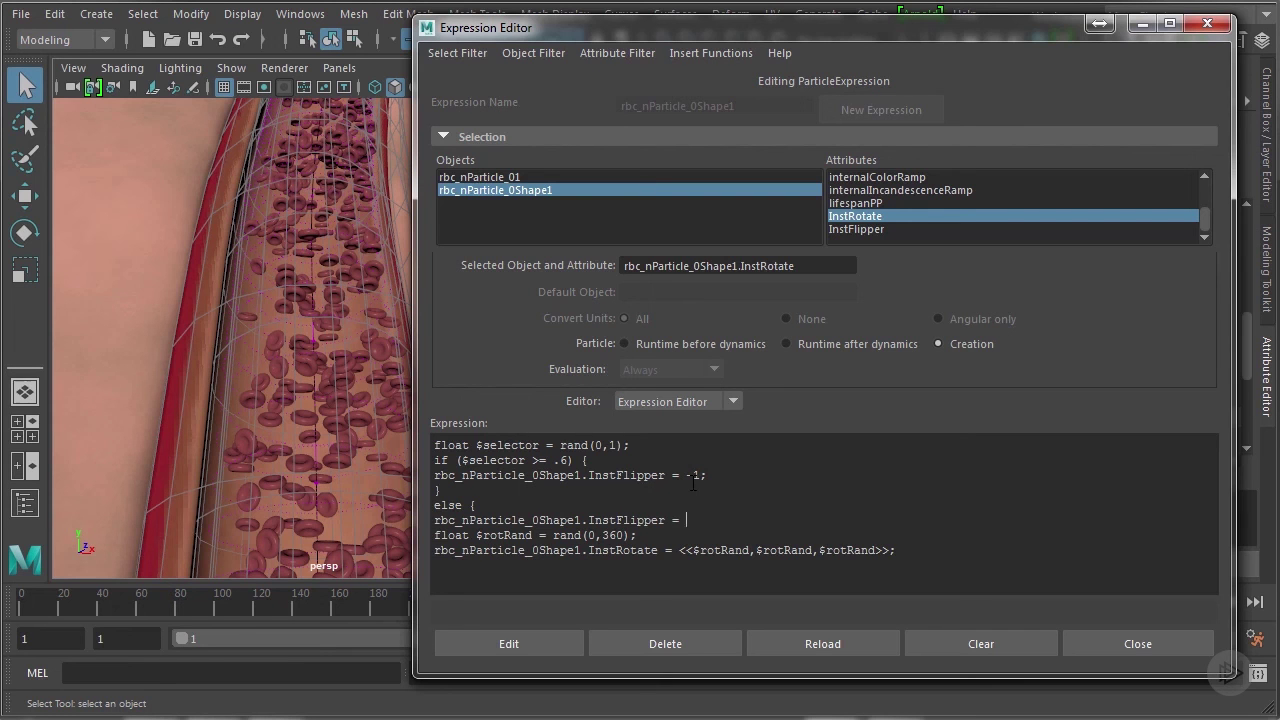
{"action": "type", "text": "= 1;"}
{"action": "key", "text": "Return"}
{"action": "type", "text": "}"}
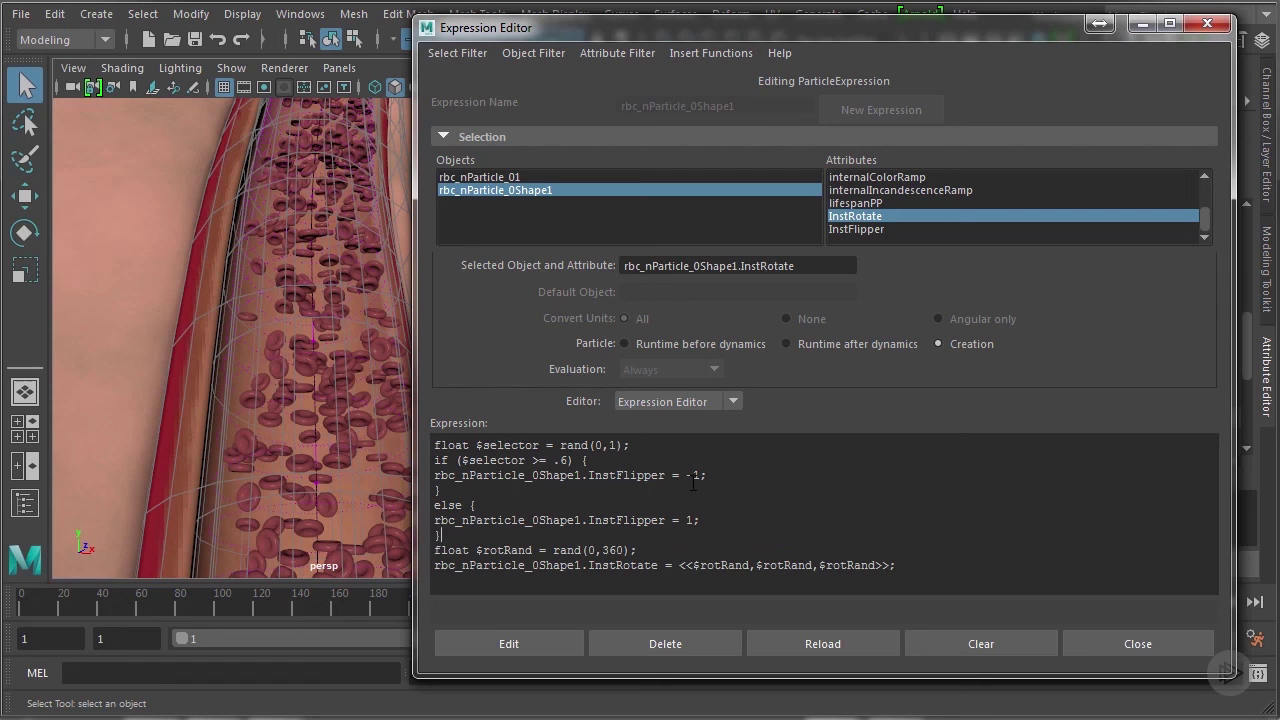
{"action": "left_click", "coordinate": [523, 640]}
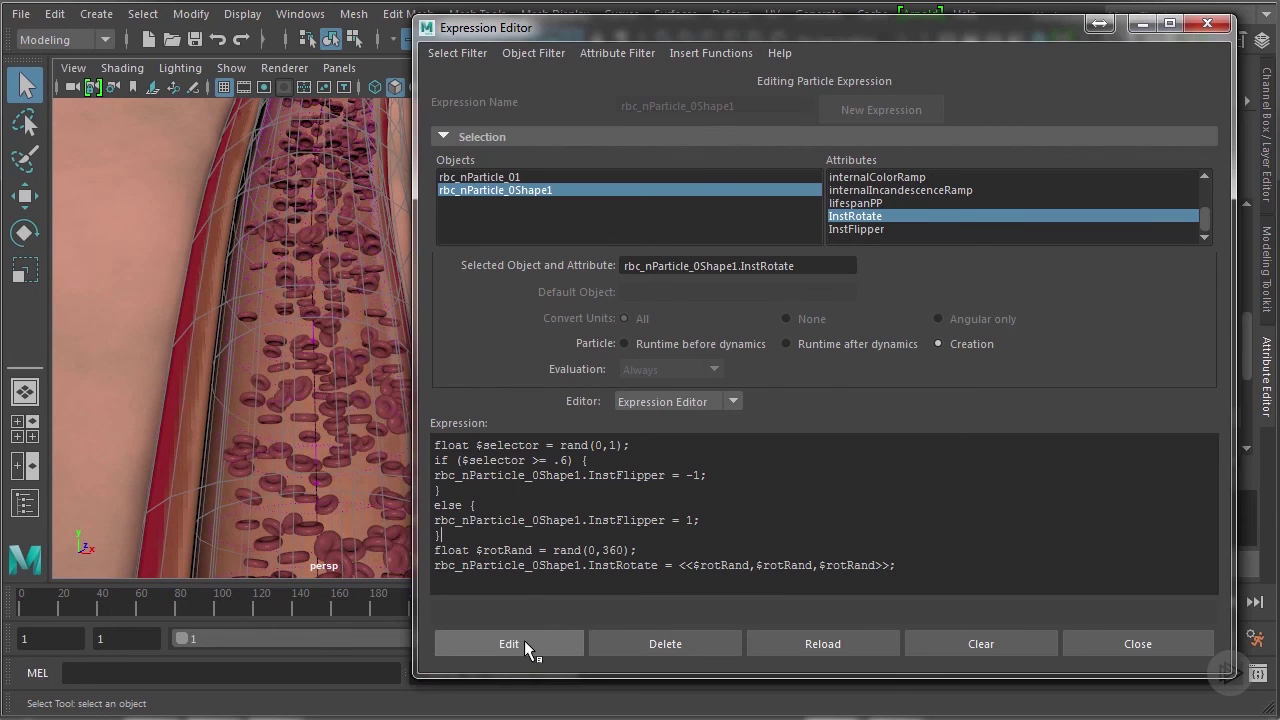
Multiply the runtime InstRotate step by rbc_nParticle_0Shape1.InstFlipper after $vel and apply it.
{"action": "left_click", "coordinate": [1208, 22]}
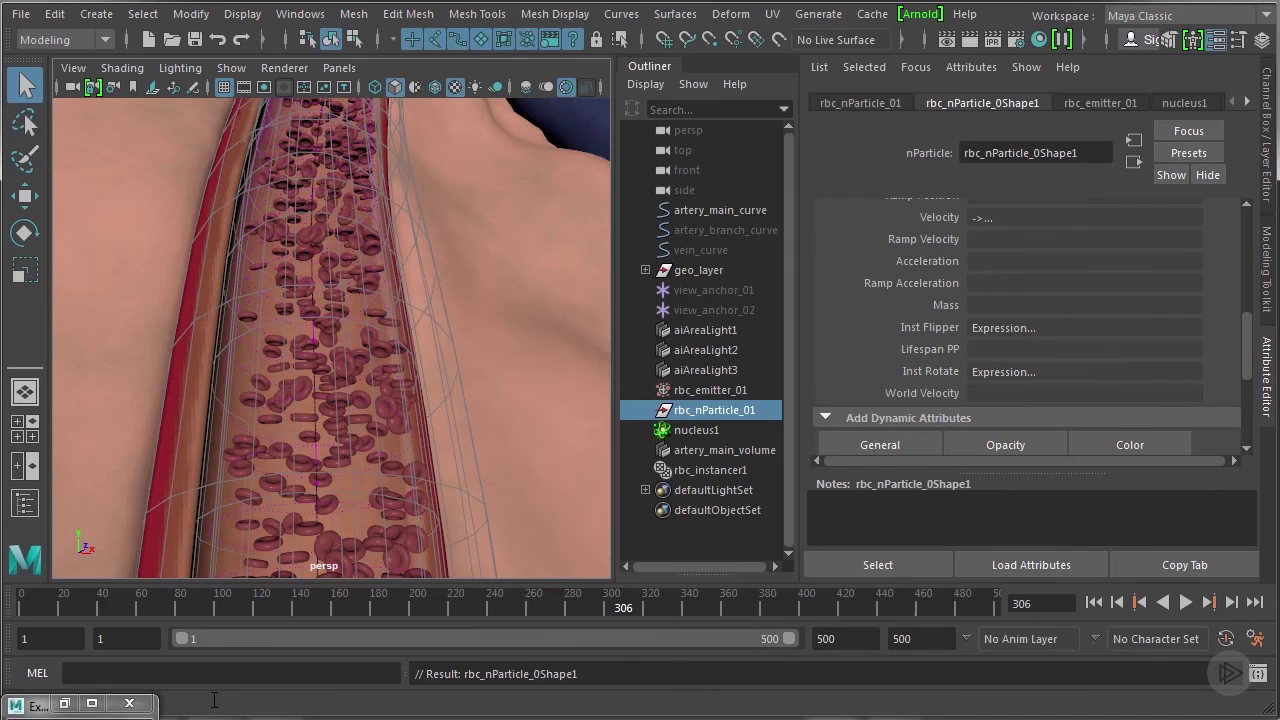
{"action": "left_click", "coordinate": [64, 703]}
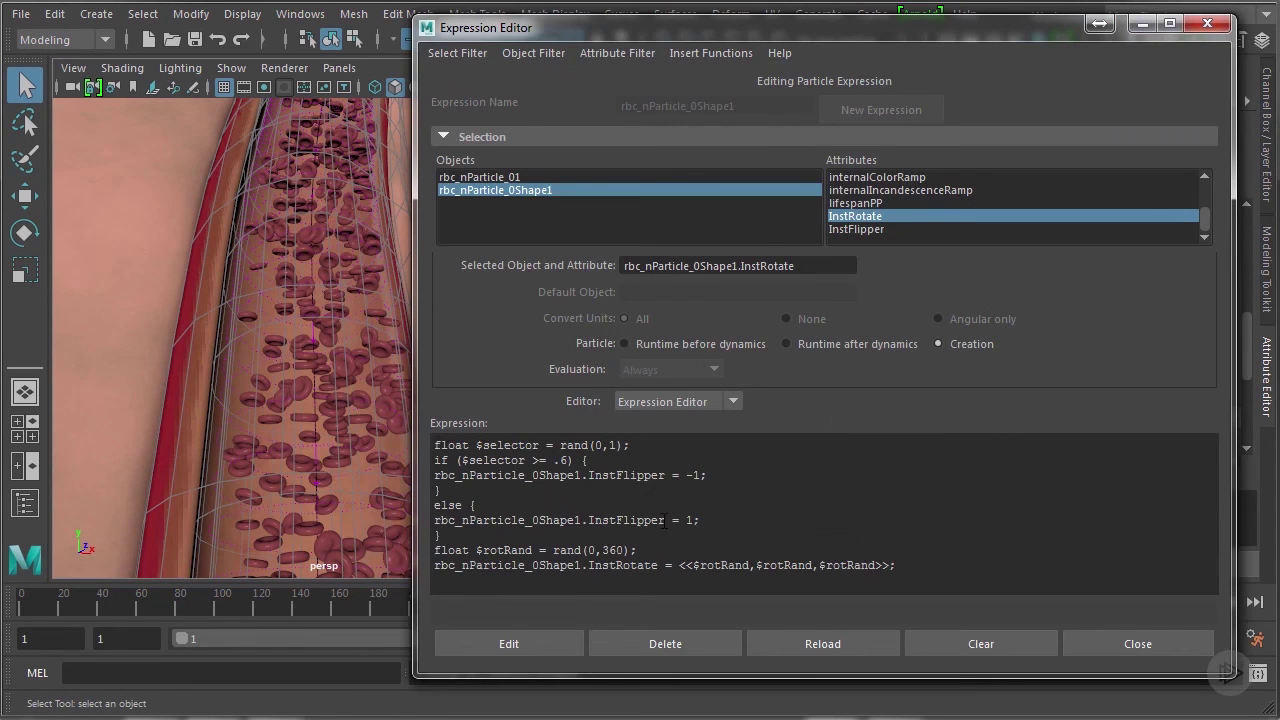
{"action": "left_click_drag", "start_coordinate": [665, 521], "coordinate": [456, 521]}
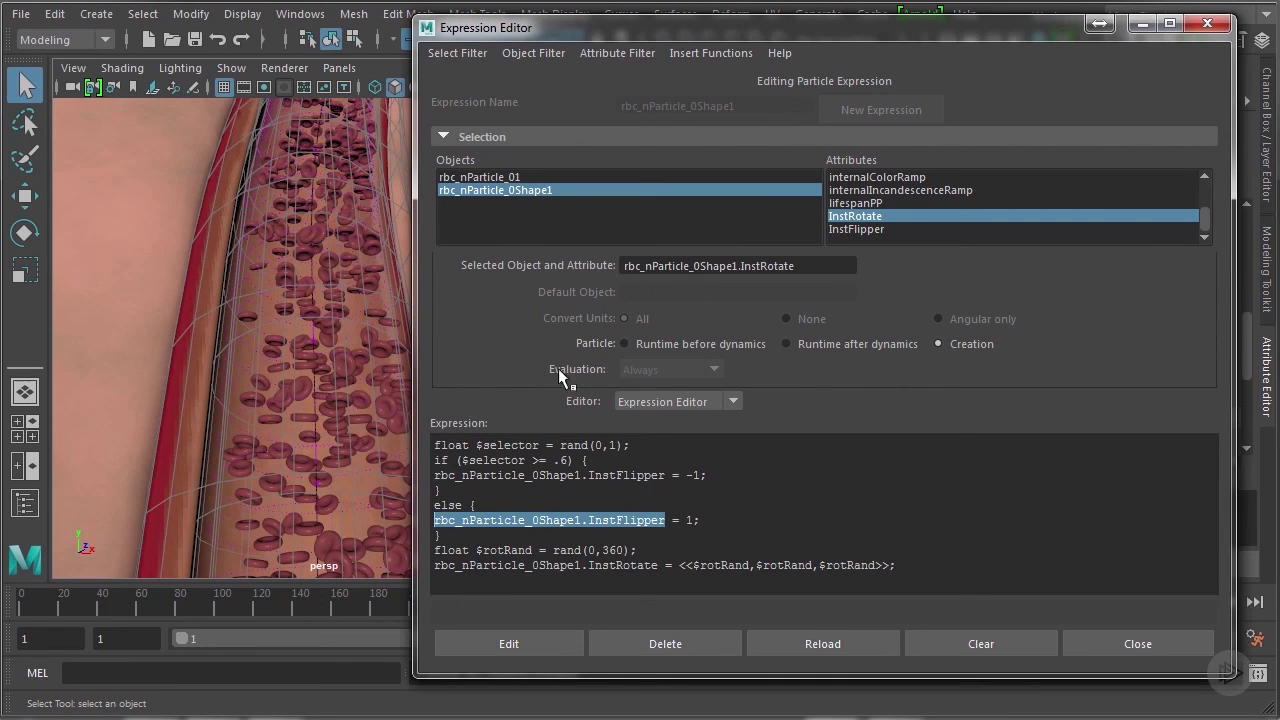
{"action": "left_click", "coordinate": [648, 342]}
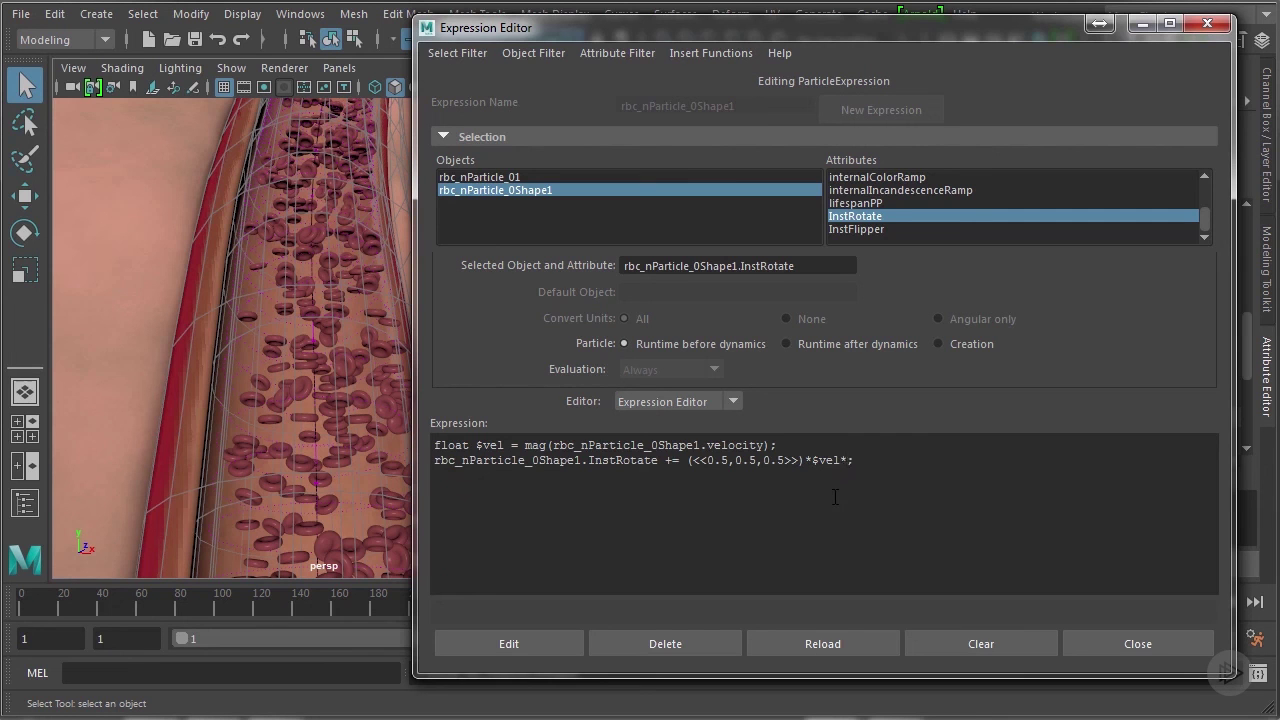
{"action": "type", "text": "rbc_nParticle_0Shape1.InstFlipper"}
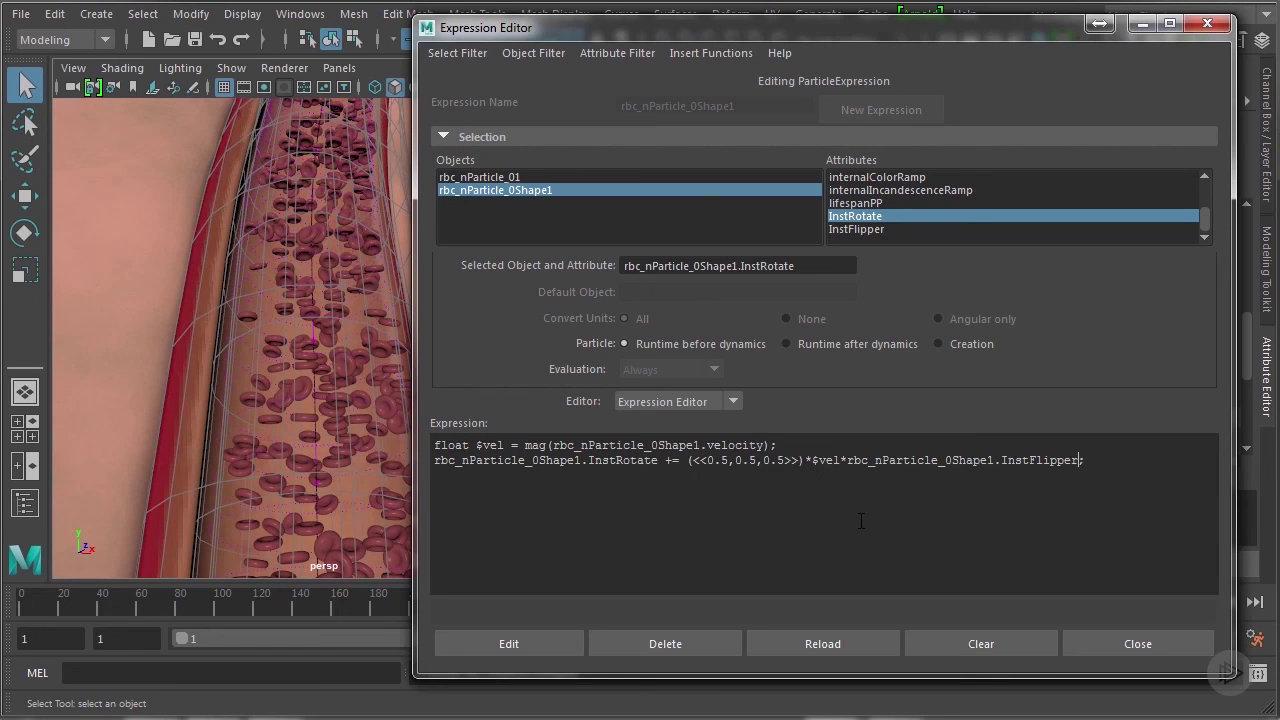
{"action": "left_click", "coordinate": [527, 641]}
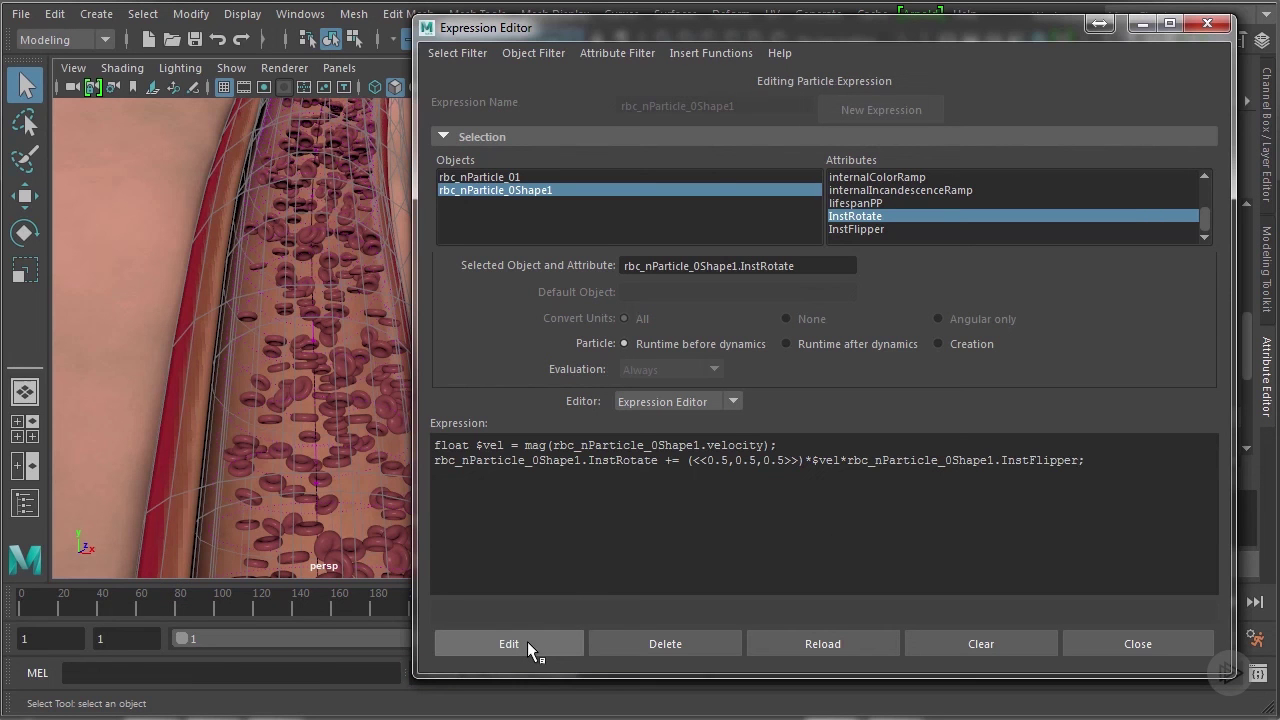
Replay the blood cell simulation from frame 1 to frame 203, reframing along the artery midway.
{"action": "left_click", "coordinate": [1208, 23]}
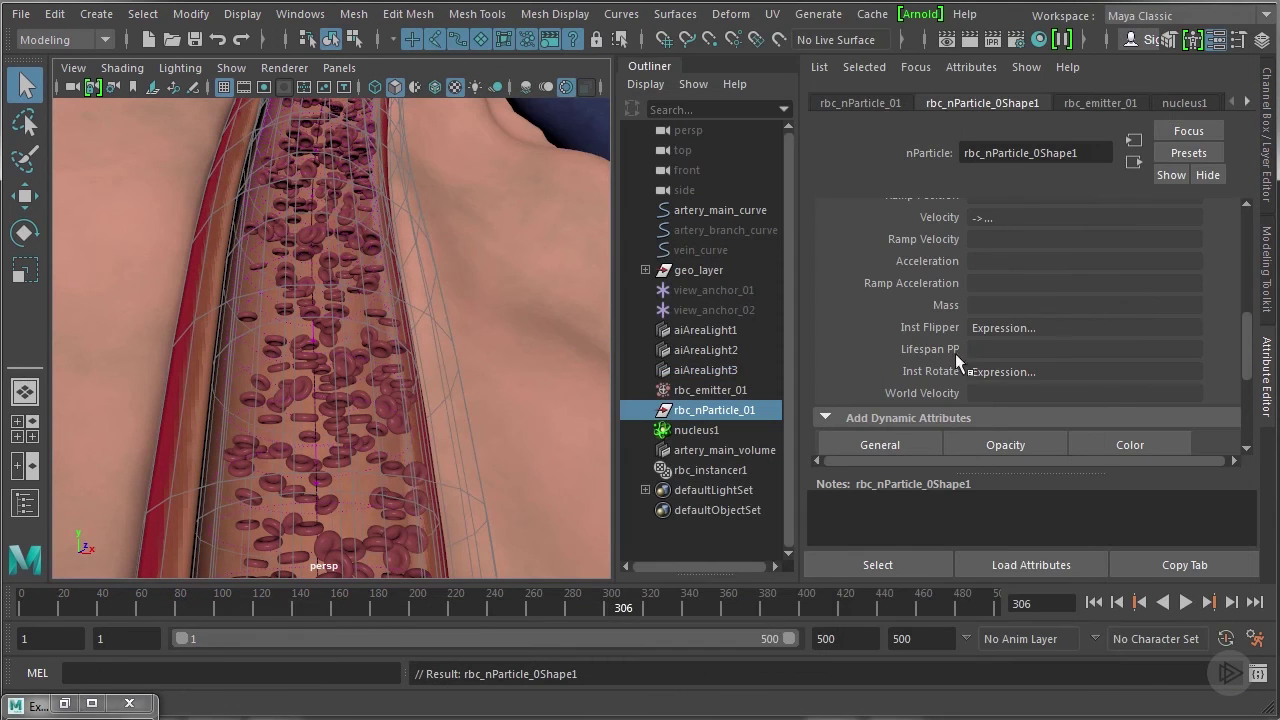
{"action": "left_click", "coordinate": [1094, 602]}
{"action": "left_click", "coordinate": [1185, 602]}
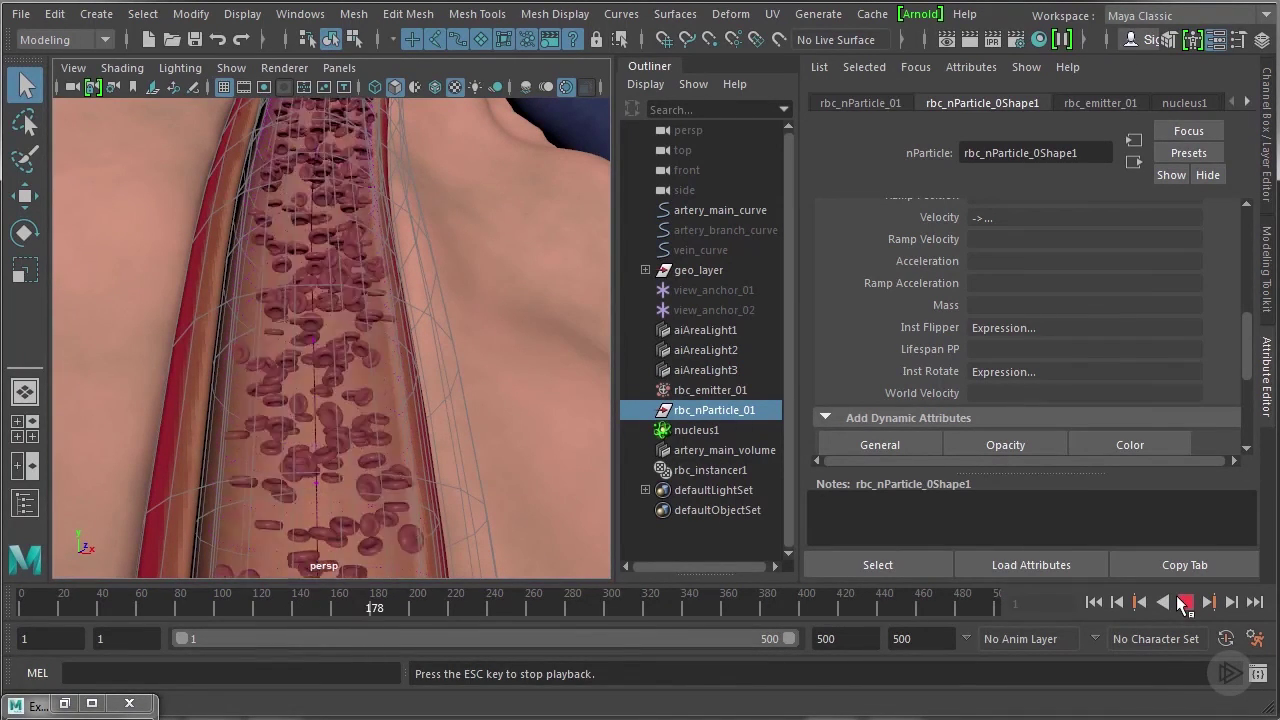
{"action": "left_click", "coordinate": [1185, 602]}
{"action": "mouse_move", "coordinate": [423, 427]}
{"action": "middle_mouse_down", "text": "alt"}
{"action": "mouse_move", "coordinate": [437, 411]}
{"action": "mouse_move", "coordinate": [409, 425]}
{"action": "mouse_move", "coordinate": [426, 419]}
{"action": "middle_mouse_up", "text": "alt"}
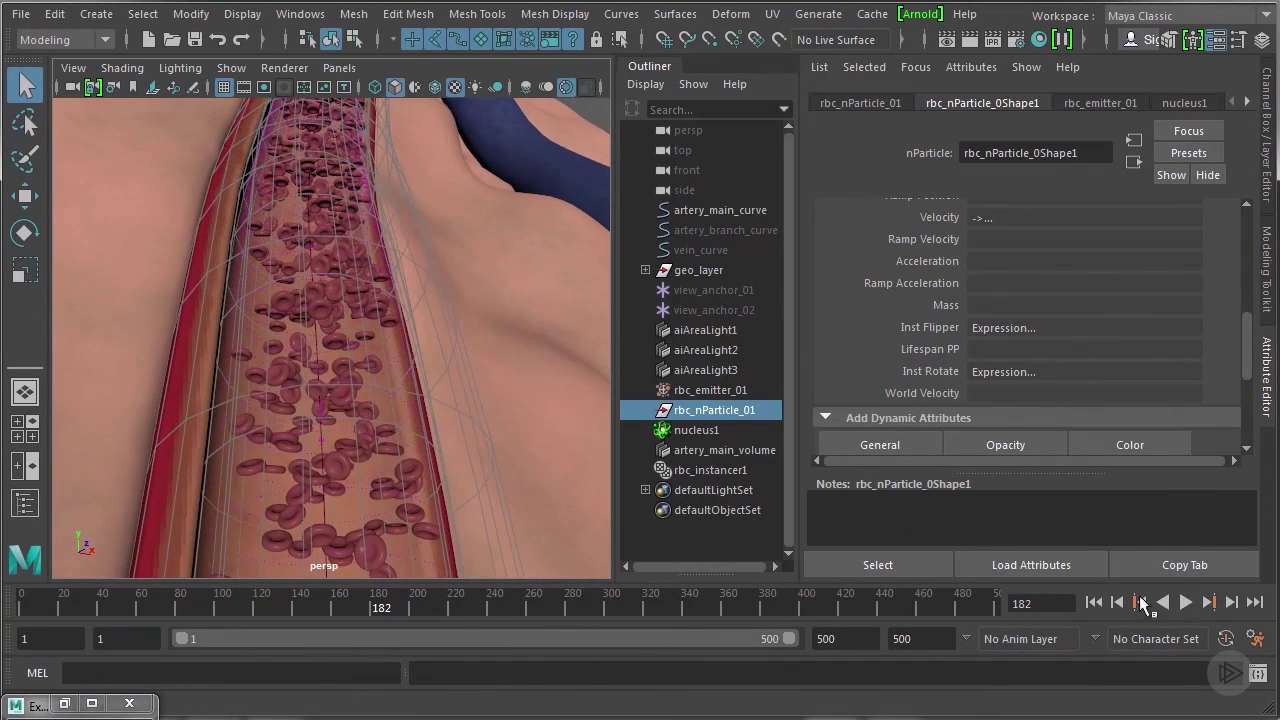
{"action": "left_click", "coordinate": [1186, 603]}
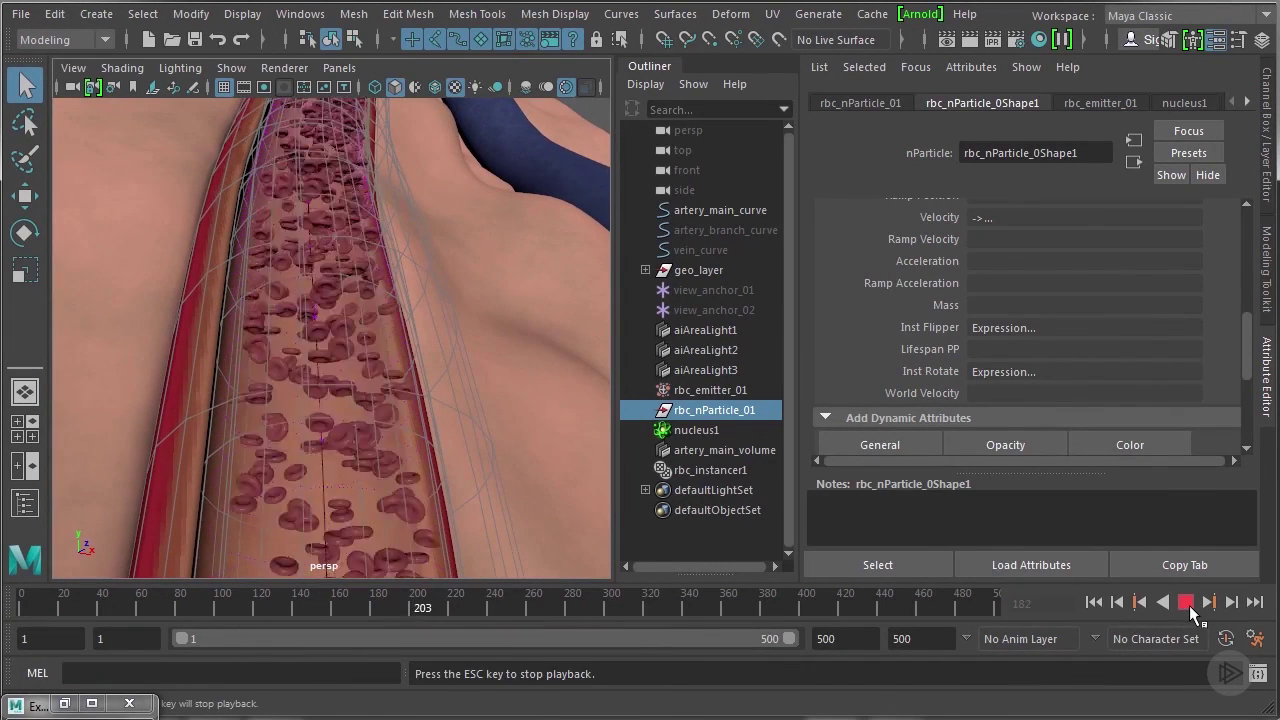